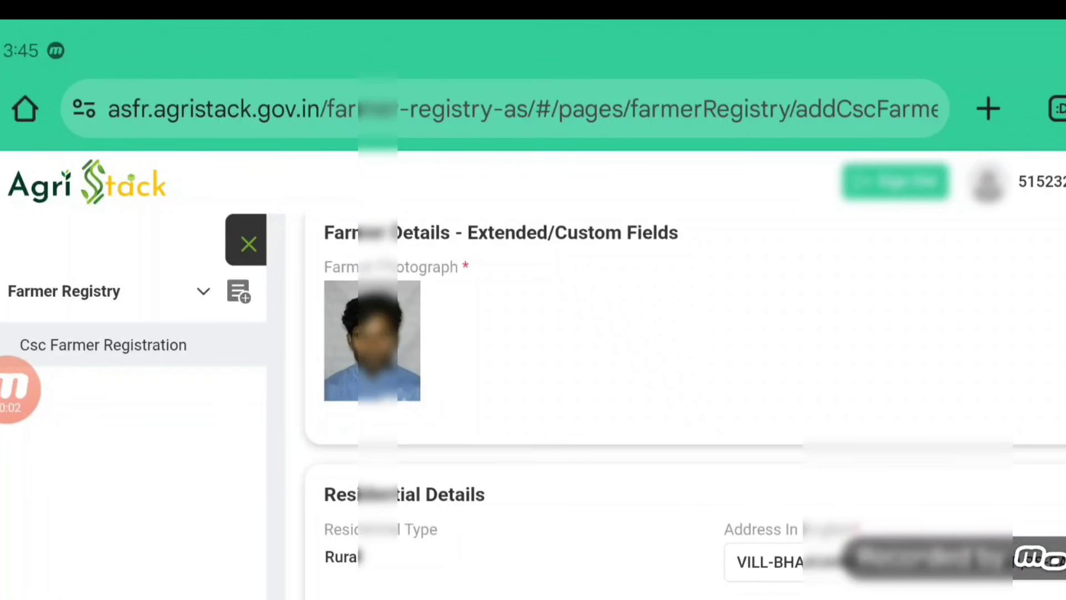
Step: Review the farmer photograph, identifier details and residential details in the farmer registration form
{"action": "scroll", "coordinate": [683, 388], "scroll_direction": "down", "scroll_amount": 1}
{"action": "scroll", "coordinate": [683, 389], "scroll_direction": "up", "scroll_amount": 1}
{"action": "scroll", "coordinate": [682, 389], "scroll_direction": "down", "scroll_amount": 1}
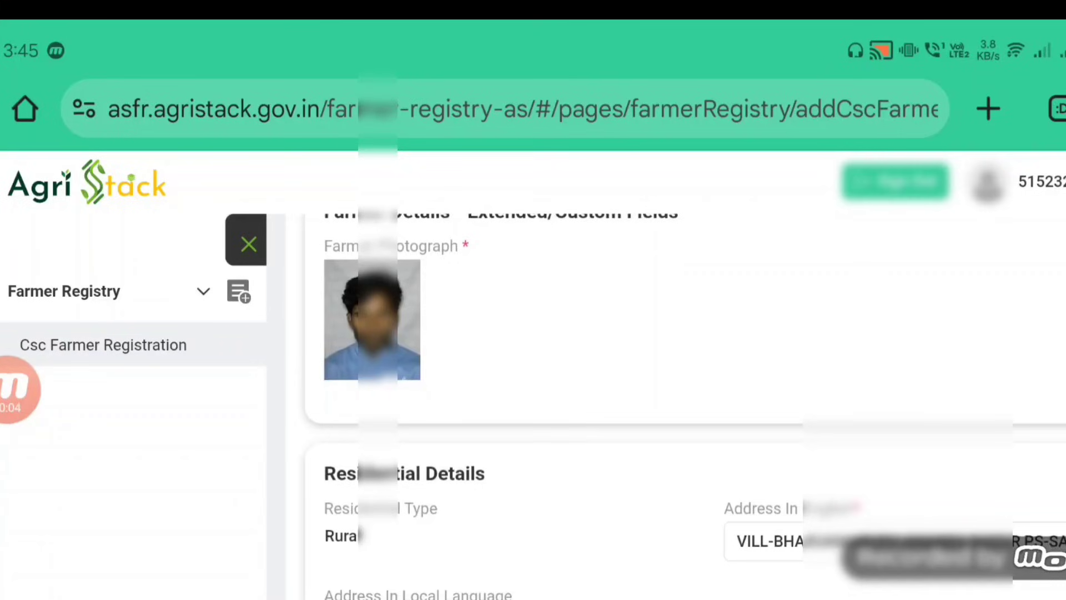
{"action": "scroll", "coordinate": [682, 389], "scroll_direction": "down", "scroll_amount": 3}
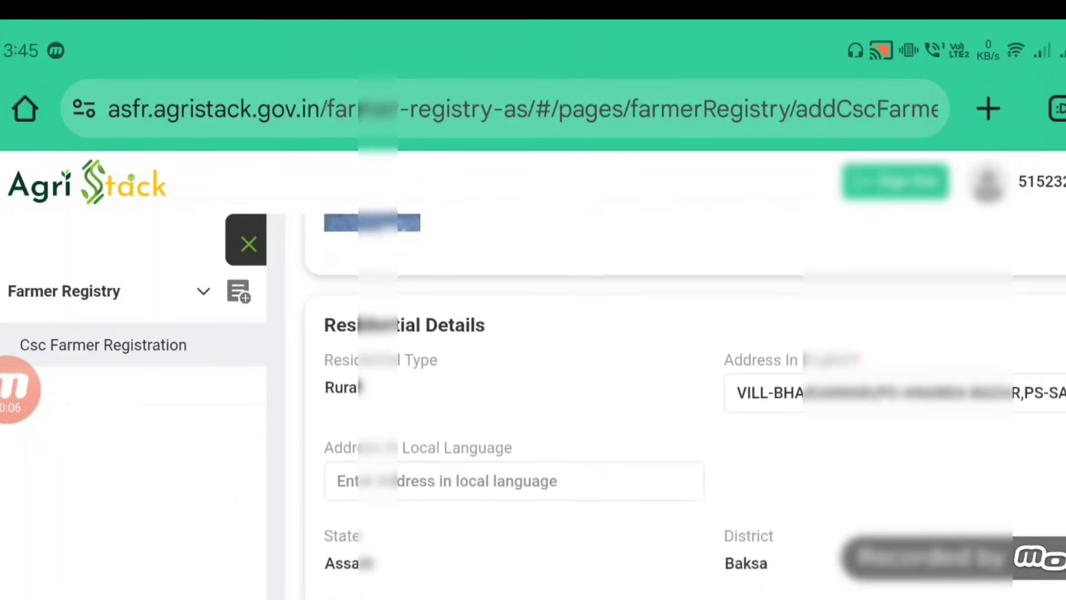
{"action": "scroll", "coordinate": [683, 389], "scroll_direction": "down", "scroll_amount": 2}
{"action": "scroll", "coordinate": [683, 389], "scroll_direction": "up", "scroll_amount": 5}
{"action": "scroll", "coordinate": [683, 388], "scroll_direction": "up", "scroll_amount": 3}
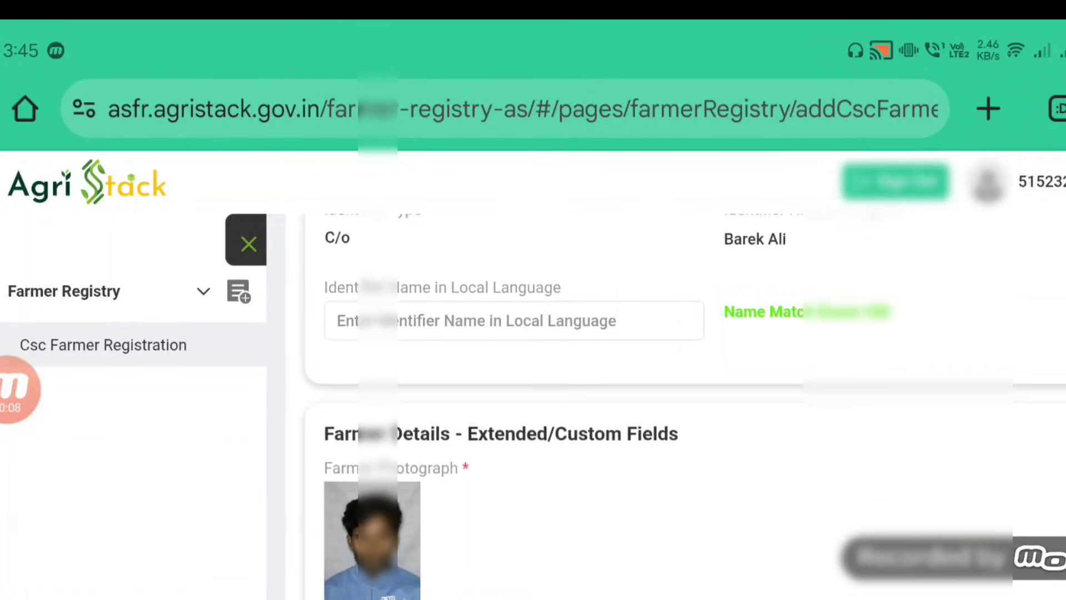
{"action": "scroll", "coordinate": [683, 389], "scroll_direction": "down", "scroll_amount": 2}
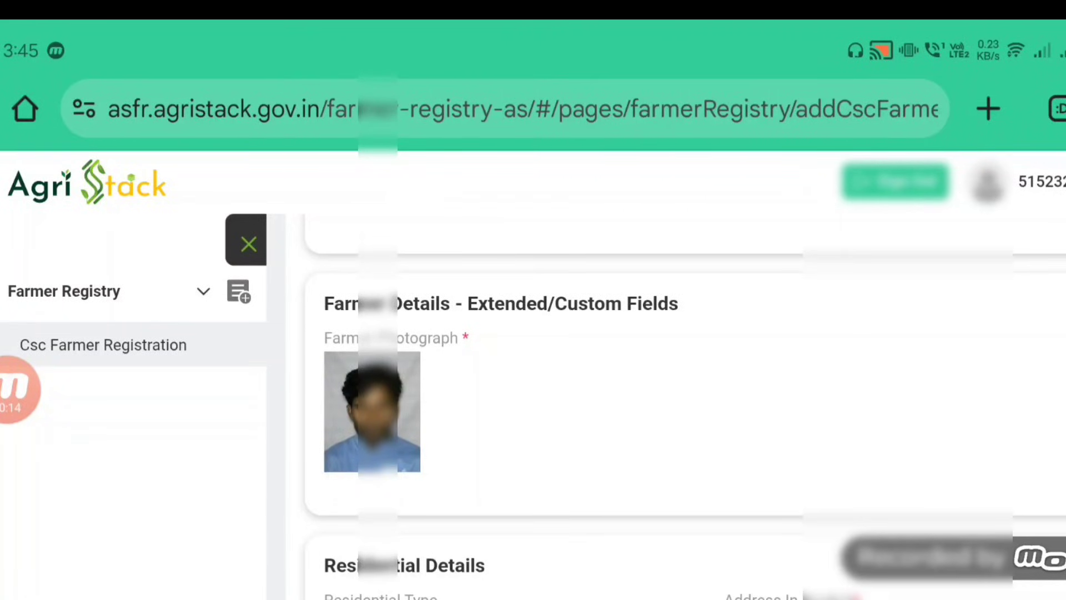
{"action": "scroll", "coordinate": [682, 412], "scroll_direction": "down", "scroll_amount": 1}
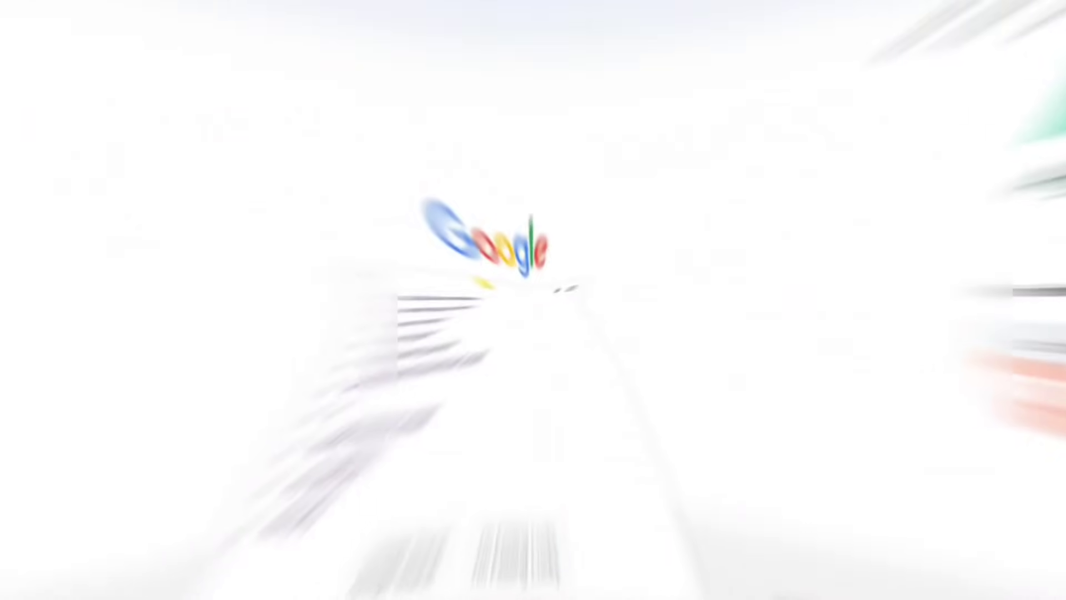
Step: Open the Assam Farmer Registry site, choose login with CSC and accept the mandatory guidelines for CSC VLEs
{"action": "left_click", "coordinate": [416, 296]}
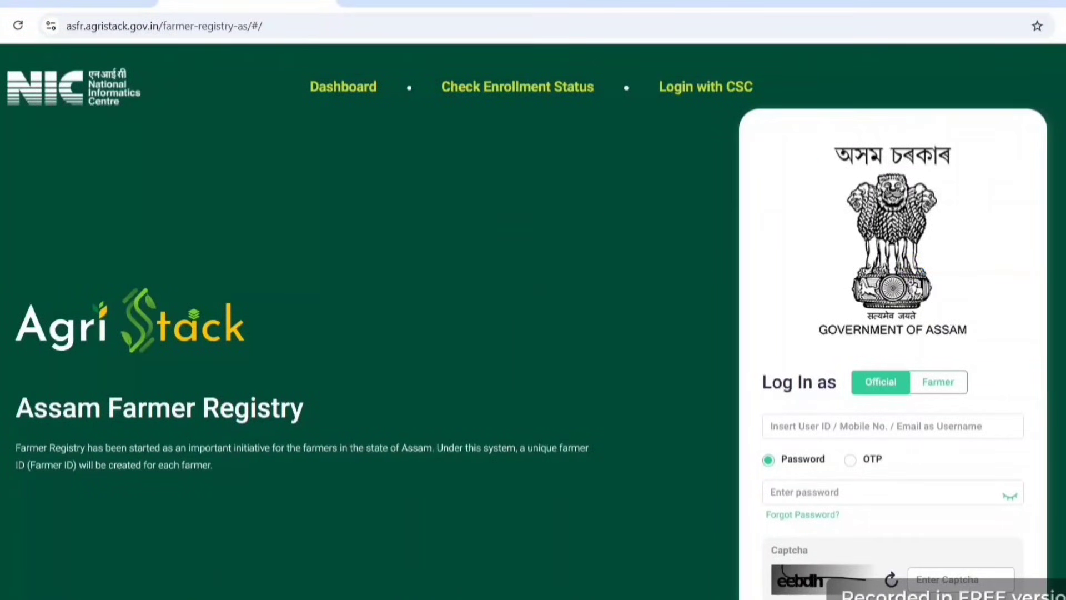
{"action": "scroll", "coordinate": [394, 62], "scroll_direction": "down", "scroll_amount": 1}
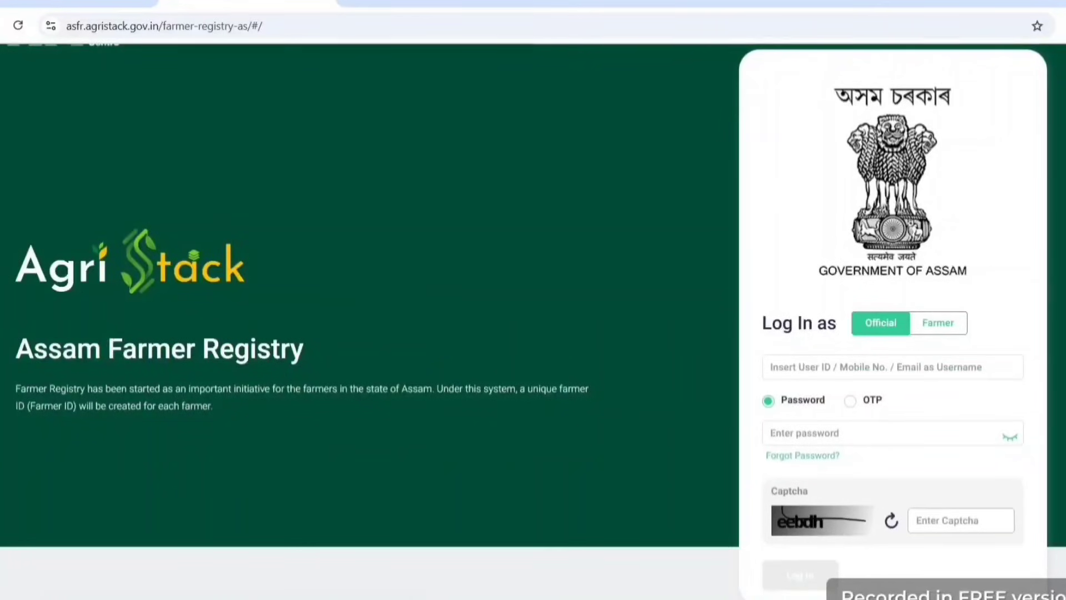
{"action": "scroll", "coordinate": [394, 63], "scroll_direction": "up", "scroll_amount": 1}
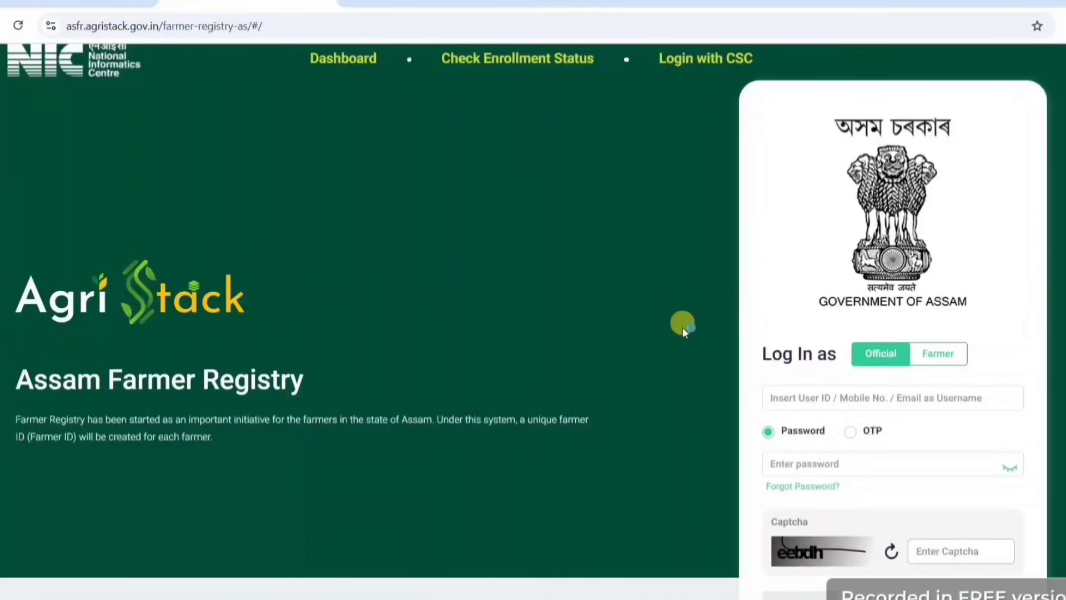
{"action": "scroll", "coordinate": [681, 327], "scroll_direction": "up", "scroll_amount": 1}
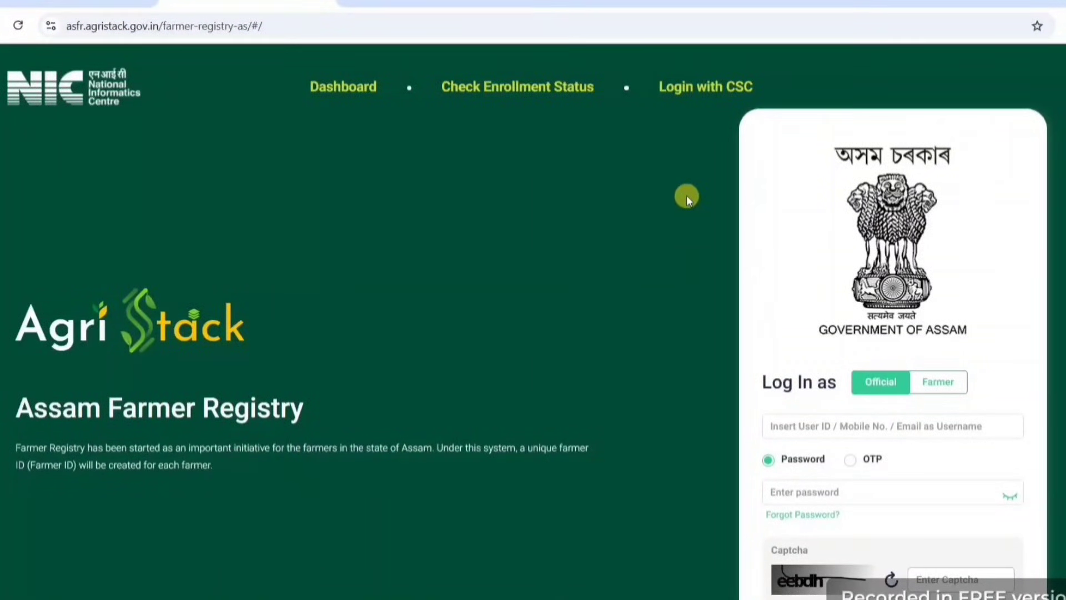
{"action": "left_click", "coordinate": [686, 89]}
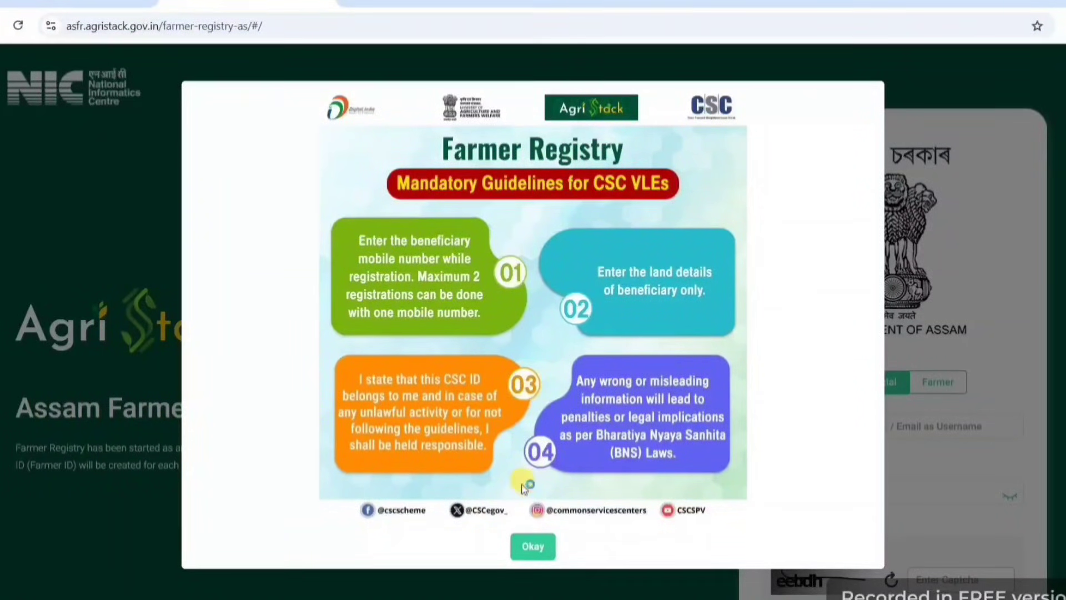
{"action": "left_click", "coordinate": [534, 547]}
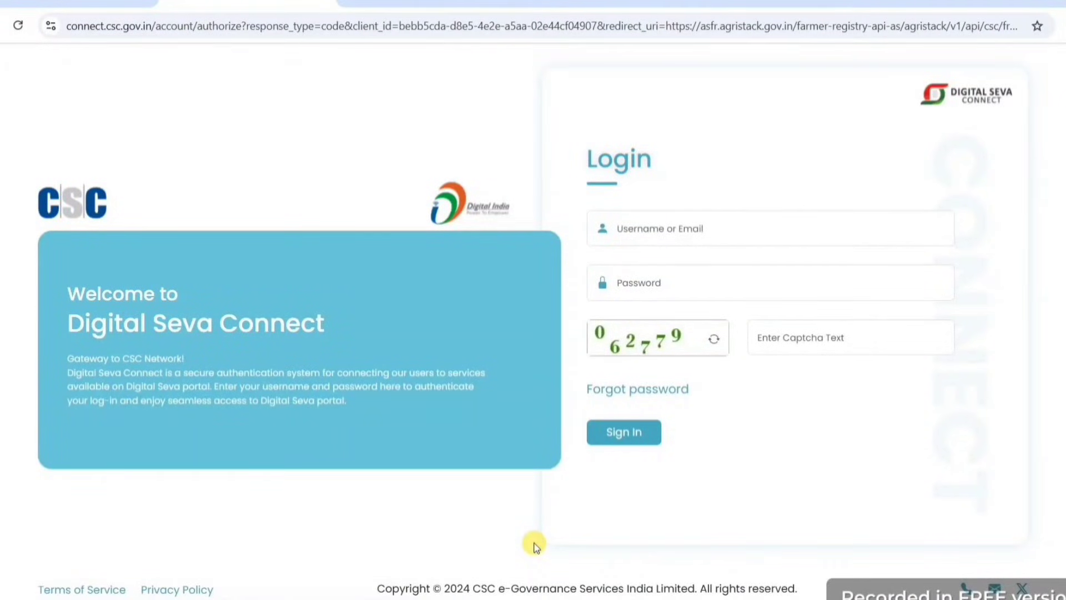
Step: Sign in to Digital Seva Connect with the CSC username, the account password and the captcha text
{"action": "left_click", "coordinate": [687, 228]}
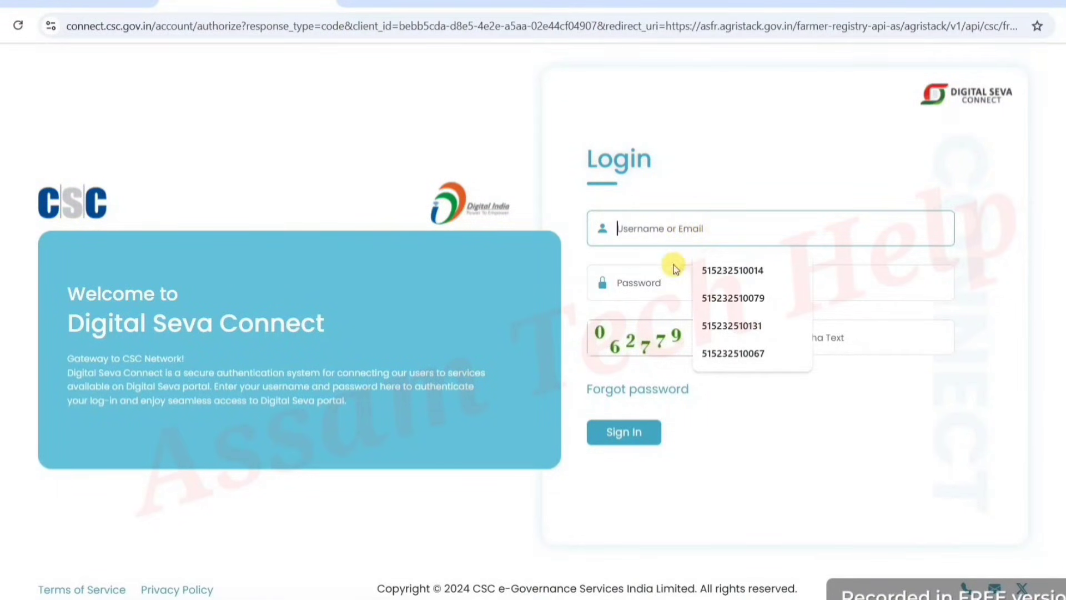
{"action": "left_click", "coordinate": [655, 271]}
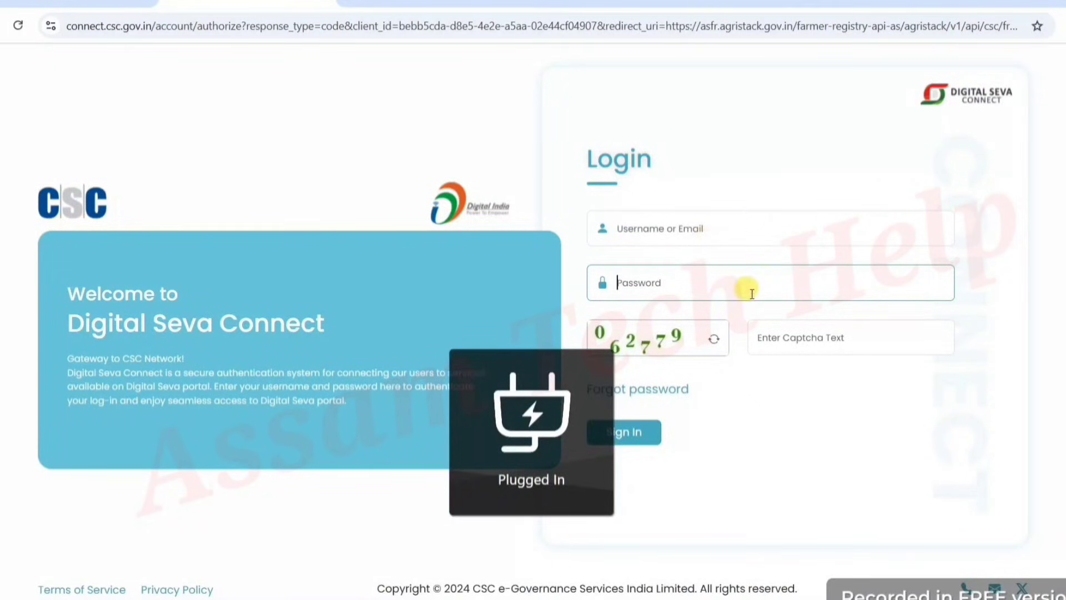
{"action": "left_click", "coordinate": [673, 233]}
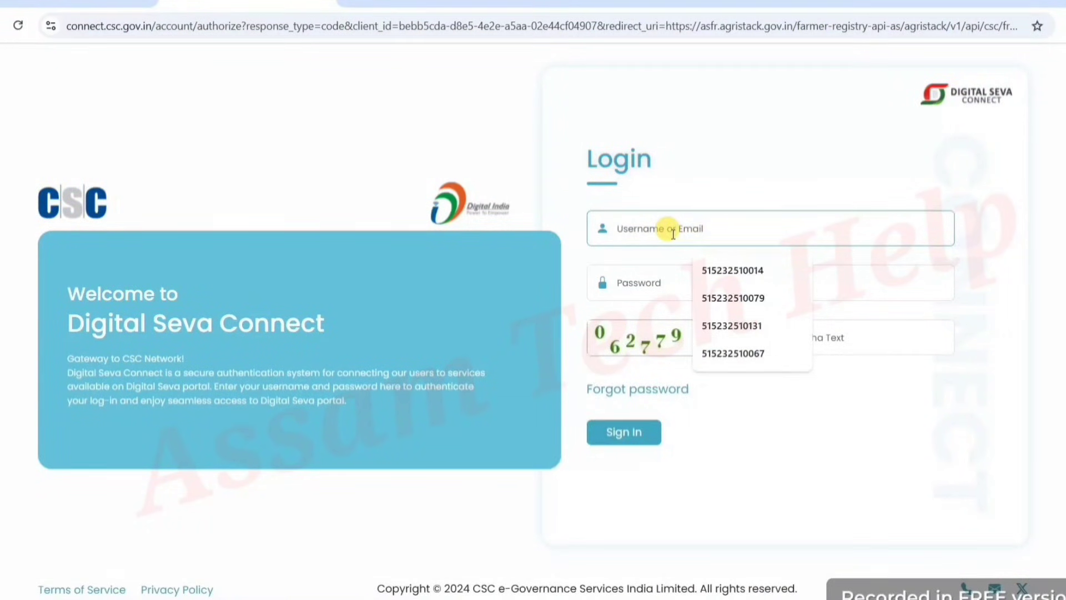
{"action": "left_click", "coordinate": [633, 283]}
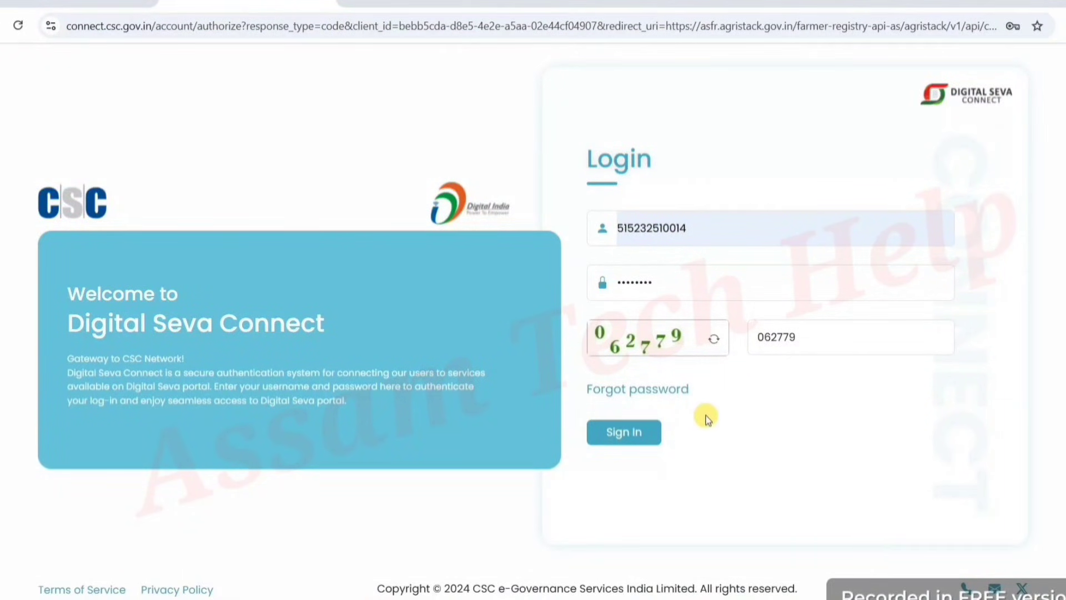
{"action": "left_click", "coordinate": [631, 436]}
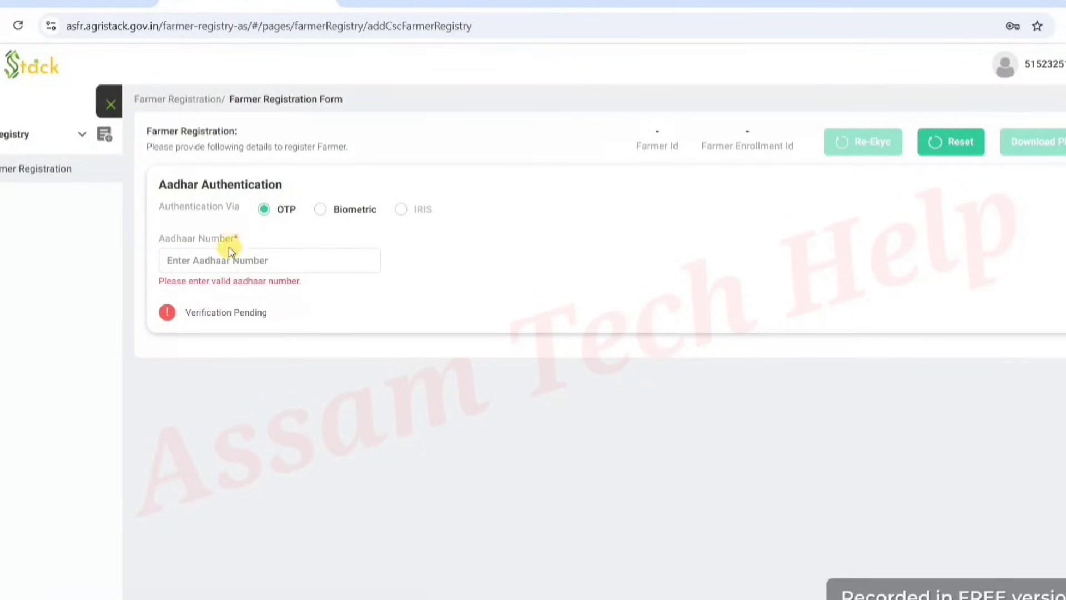
Step: Verify the farmer's Aadhaar number using OTP authentication and the verification code, and continue editing the saved draft registration
{"action": "left_click", "coordinate": [248, 260]}
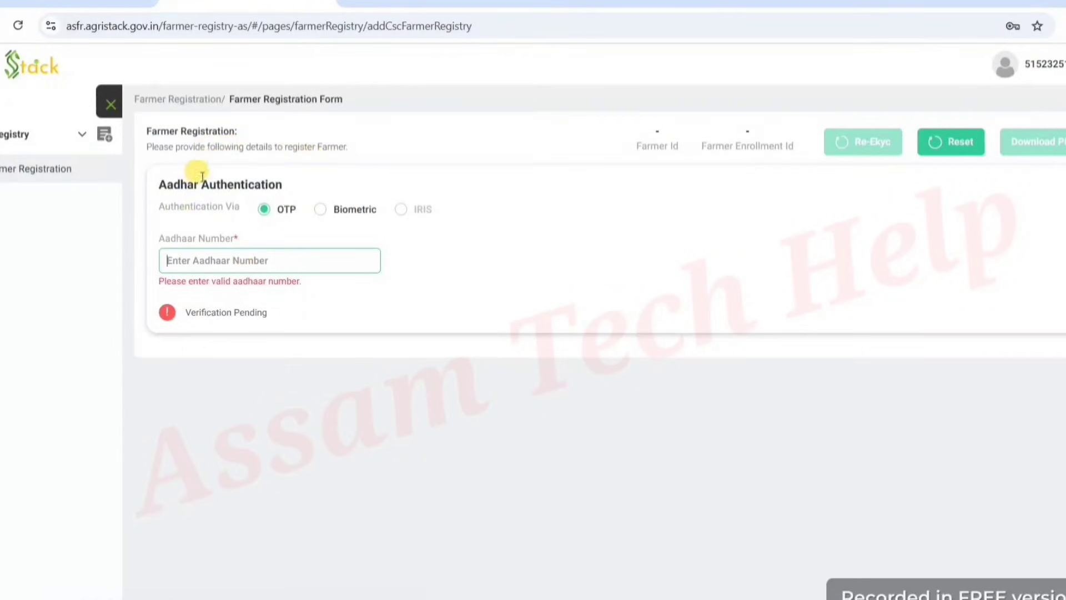
{"action": "left_click", "coordinate": [322, 210]}
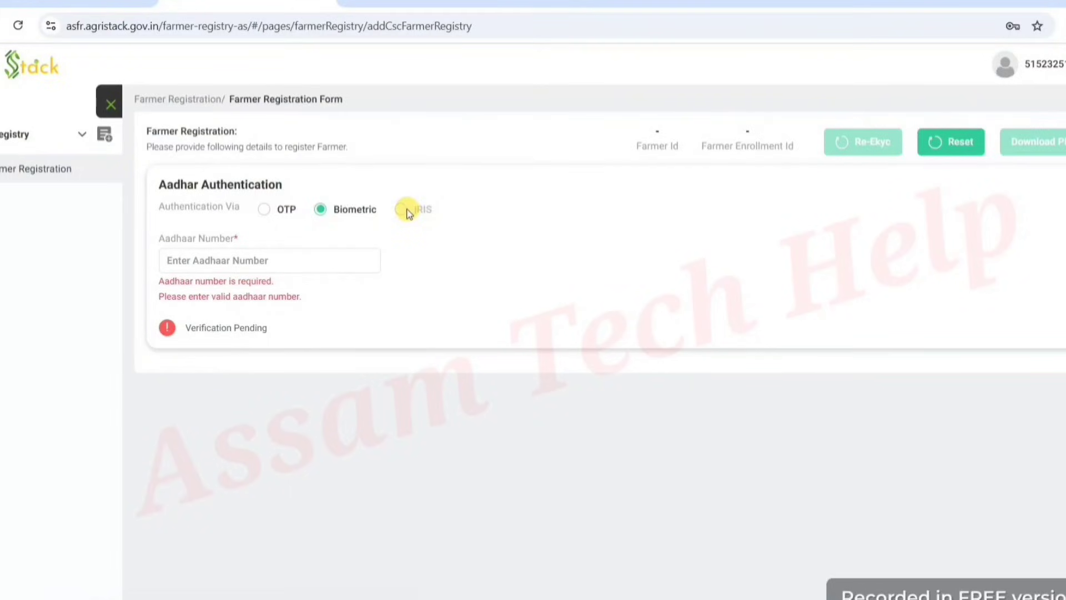
{"action": "left_click", "coordinate": [277, 216]}
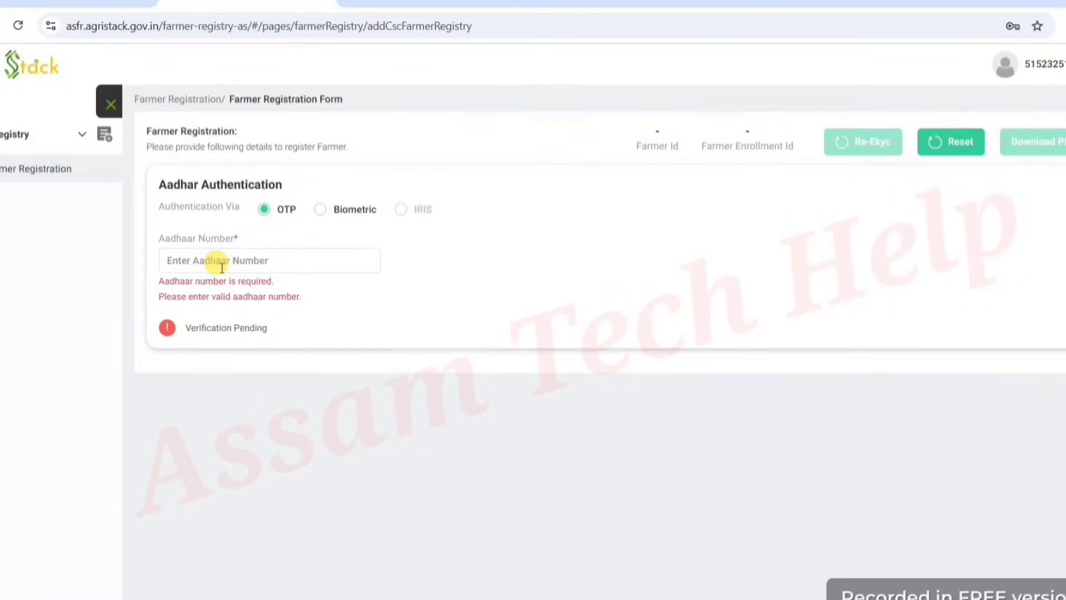
{"action": "left_click", "coordinate": [255, 264]}
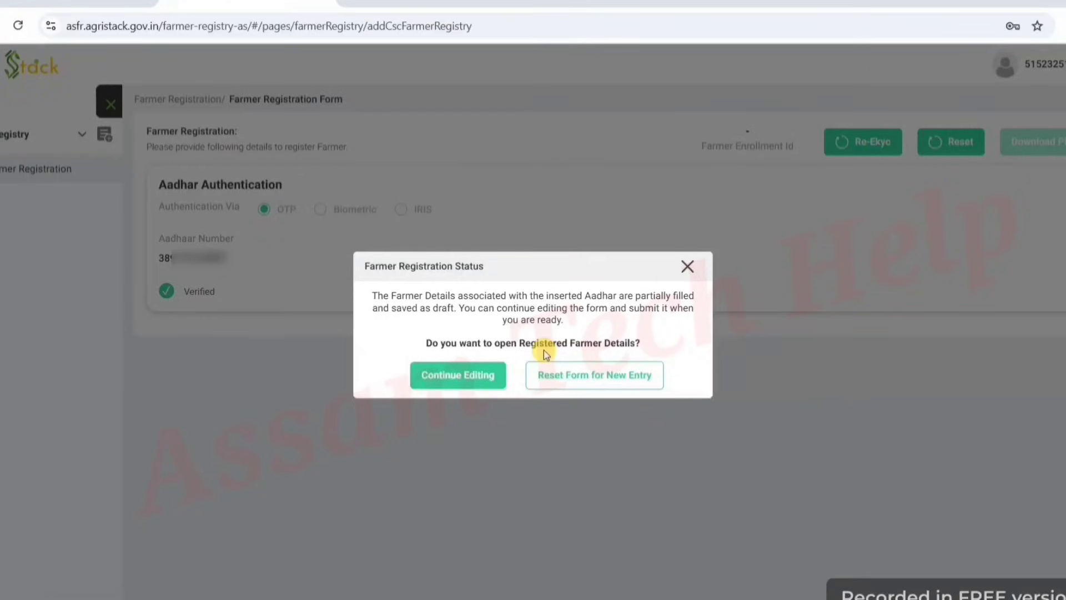
{"action": "left_click", "coordinate": [468, 375]}
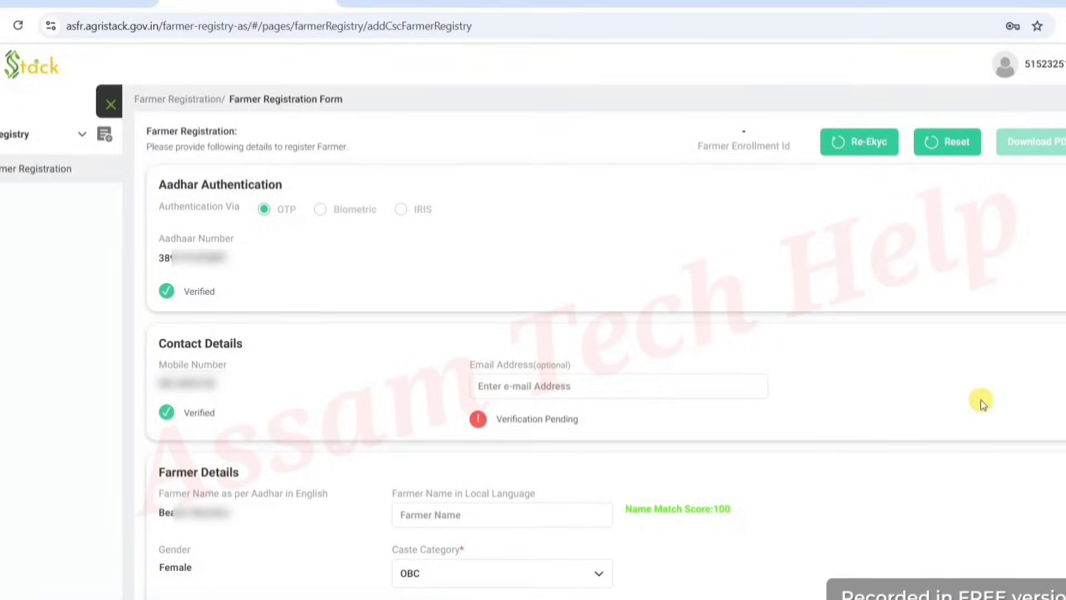
Step: Look over the draft registration form and examine its contact details, including the optional email address field
{"action": "scroll", "coordinate": [533, 333], "scroll_direction": "down", "scroll_amount": 15}
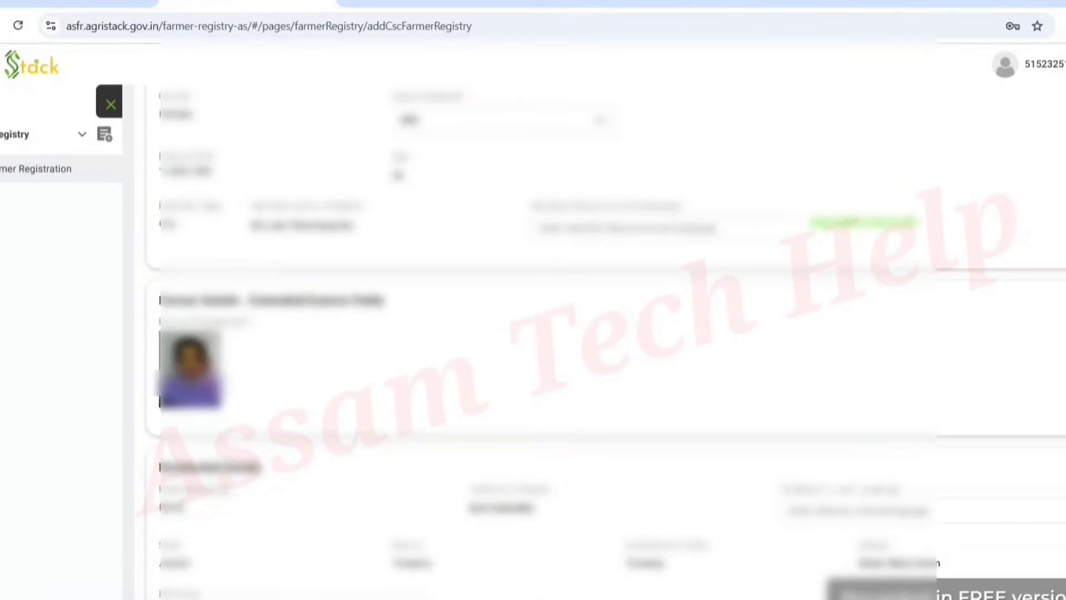
{"action": "scroll", "coordinate": [533, 334], "scroll_direction": "up", "scroll_amount": 10}
{"action": "scroll", "coordinate": [954, 173], "scroll_direction": "up", "scroll_amount": 6}
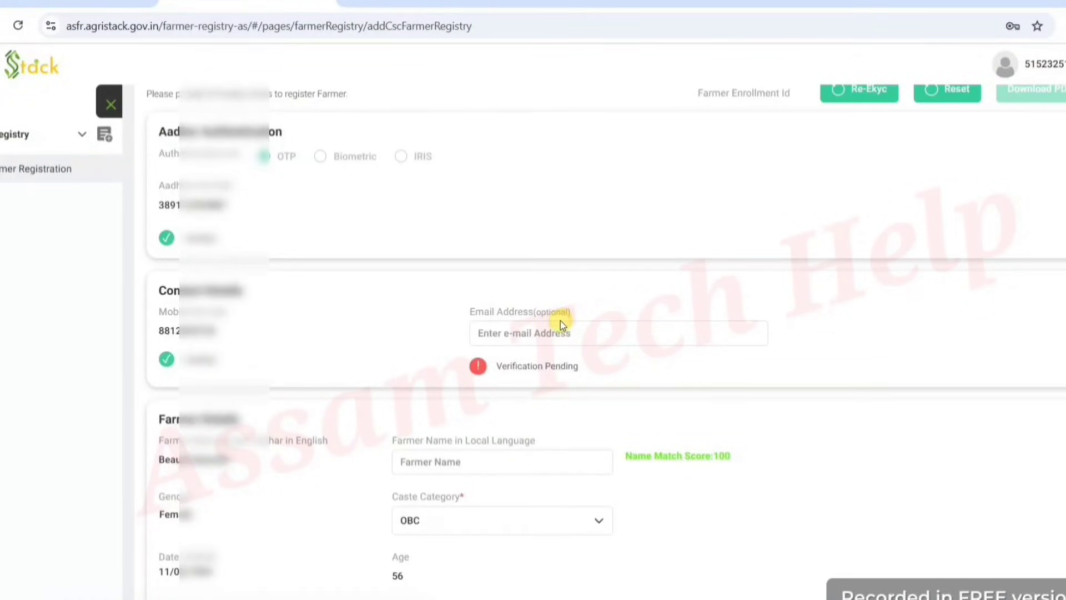
{"action": "left_click", "coordinate": [536, 329]}
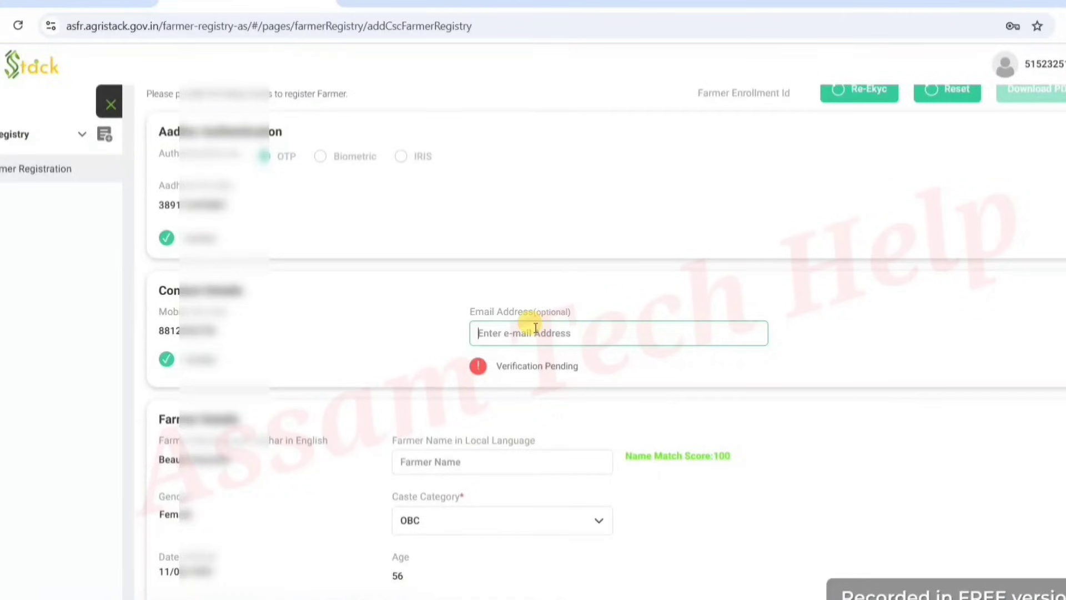
{"action": "left_click", "coordinate": [874, 325]}
{"action": "scroll", "coordinate": [875, 328], "scroll_direction": "down", "scroll_amount": 1}
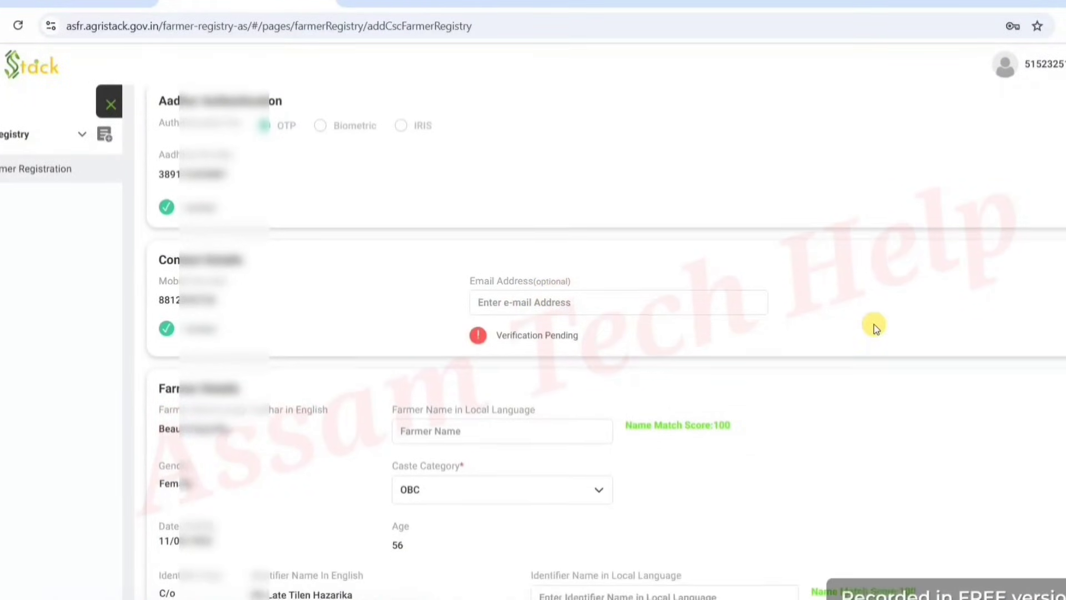
Step: Examine the farmer details: the local-language farmer name, the caste category options and the local-language identifier name
{"action": "scroll", "coordinate": [874, 327], "scroll_direction": "down", "scroll_amount": 5}
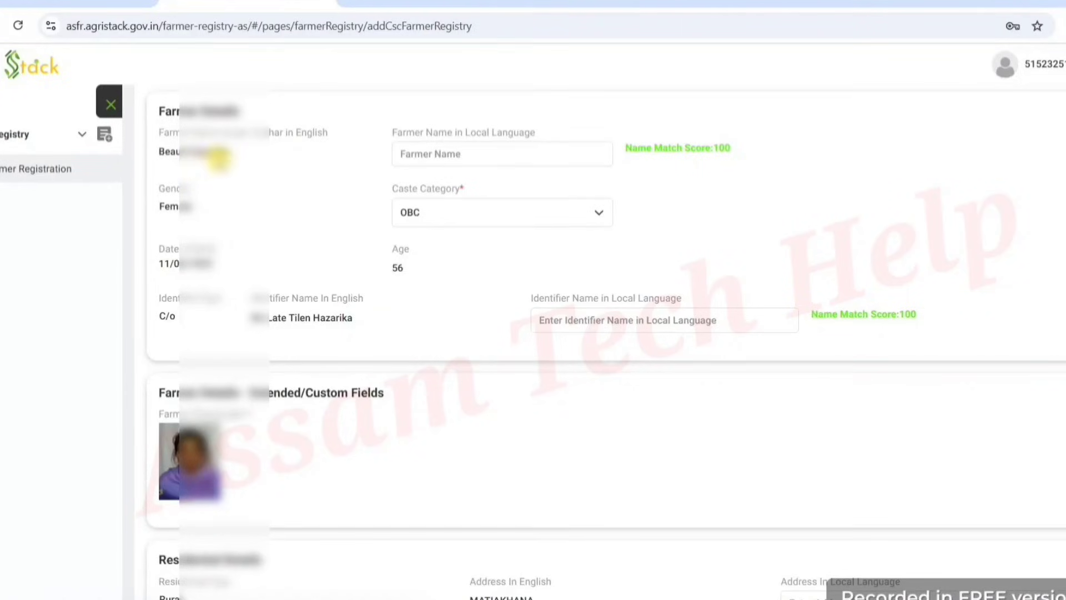
{"action": "left_click", "coordinate": [442, 157]}
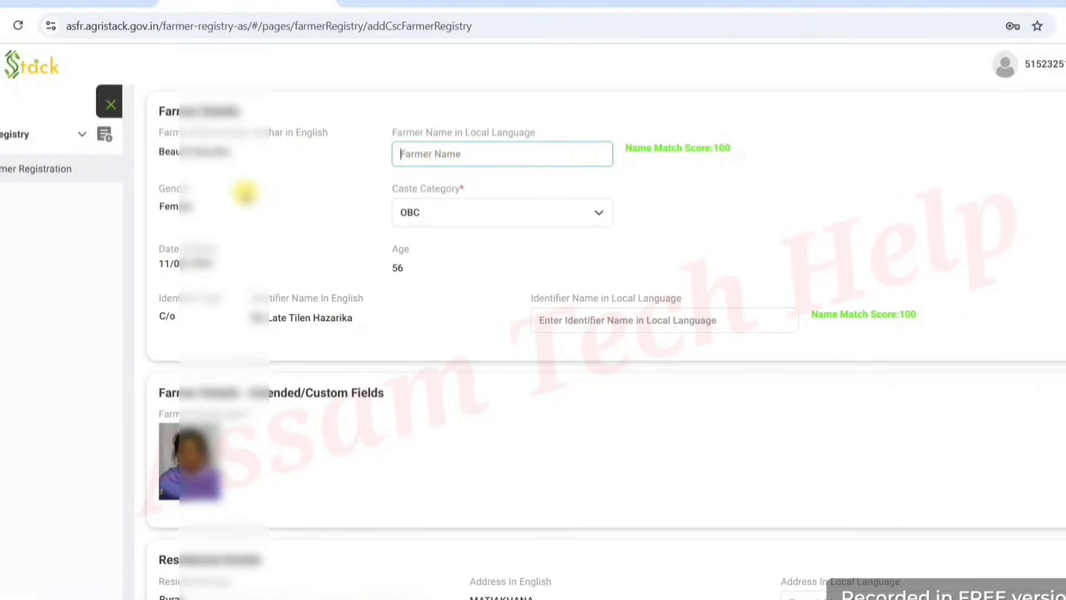
{"action": "left_click", "coordinate": [444, 215]}
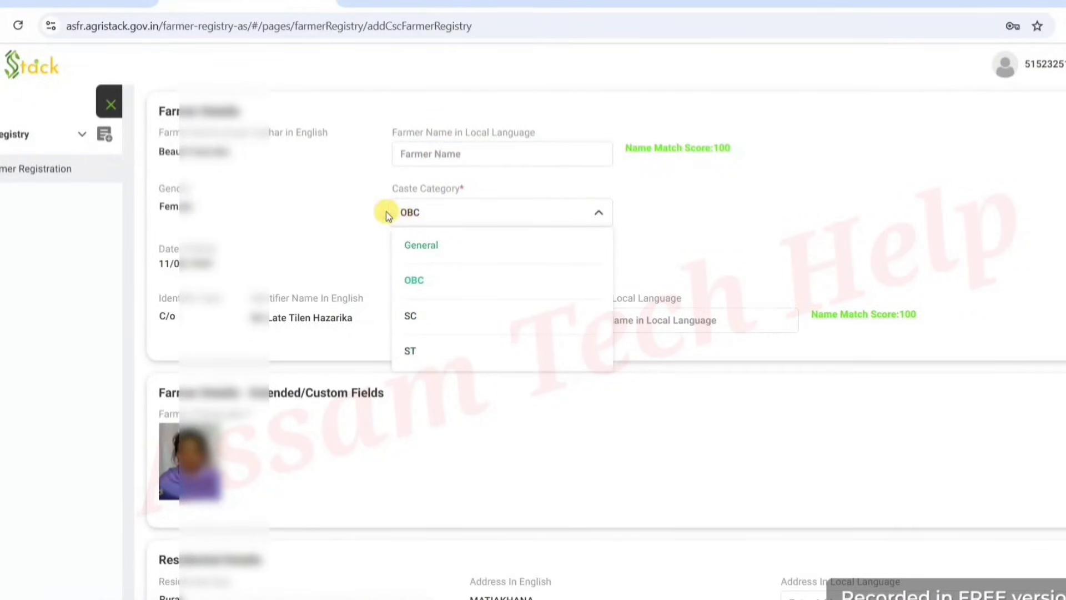
{"action": "left_click", "coordinate": [358, 214]}
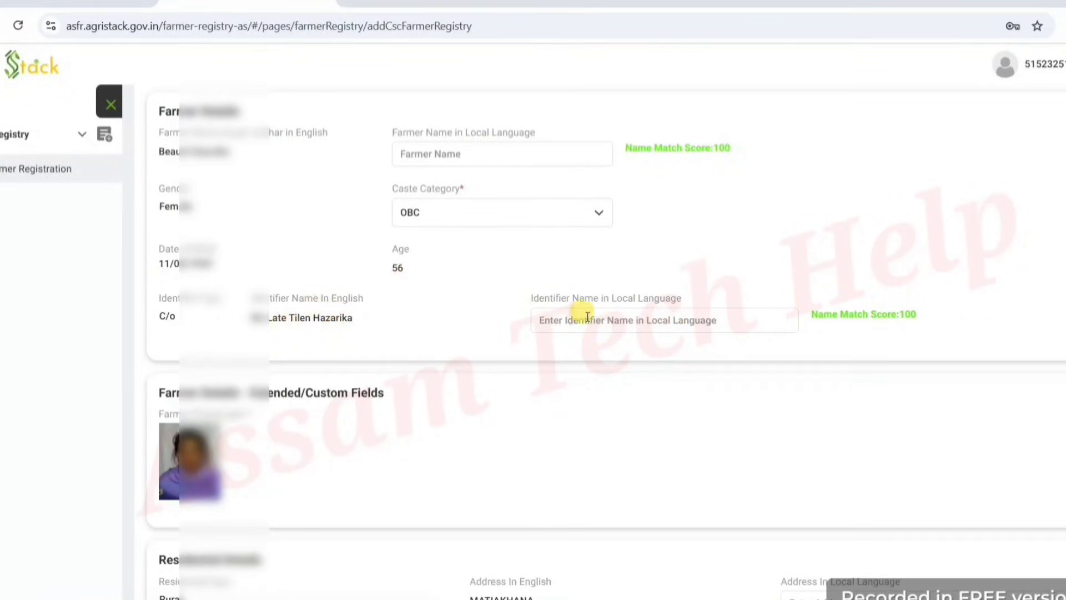
{"action": "left_click", "coordinate": [624, 319]}
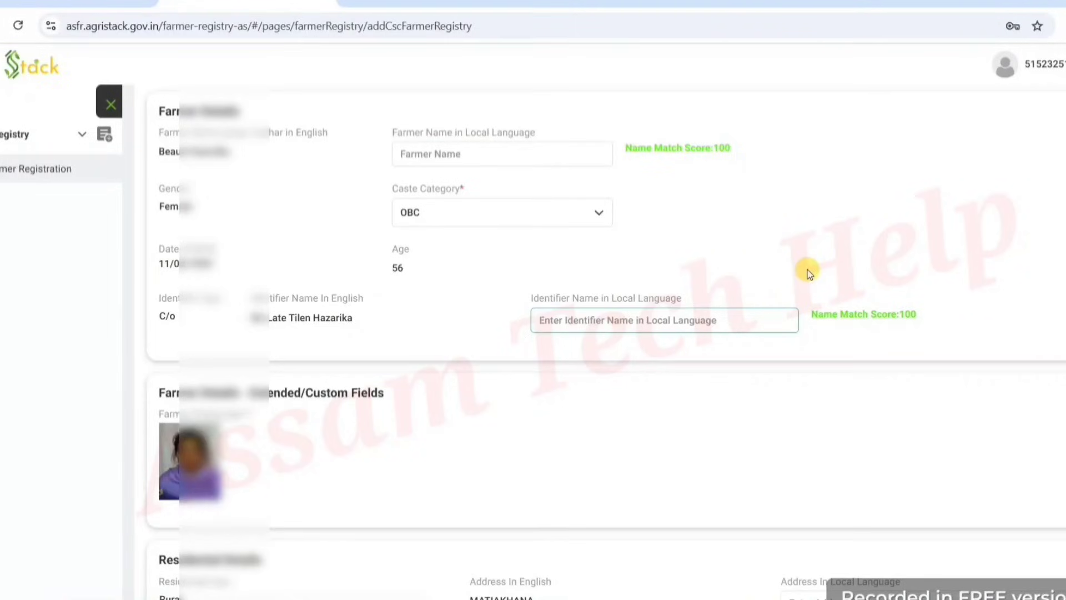
Step: Review the farmer photograph and residential details, and examine the farmer type options under land ownership
{"action": "scroll", "coordinate": [930, 261], "scroll_direction": "down", "scroll_amount": 5}
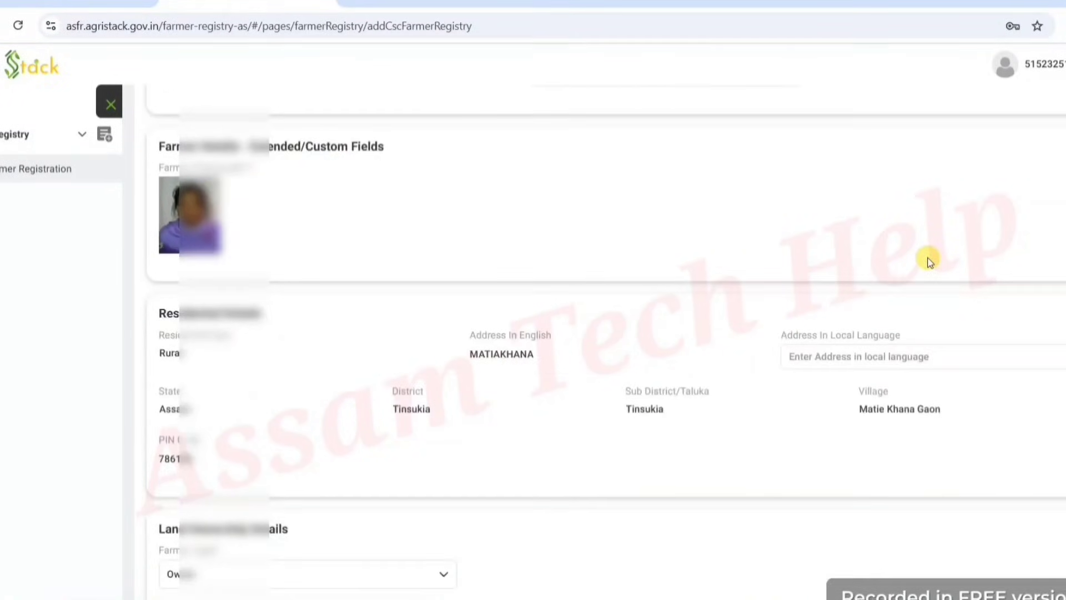
{"action": "scroll", "coordinate": [930, 261], "scroll_direction": "down", "scroll_amount": 1}
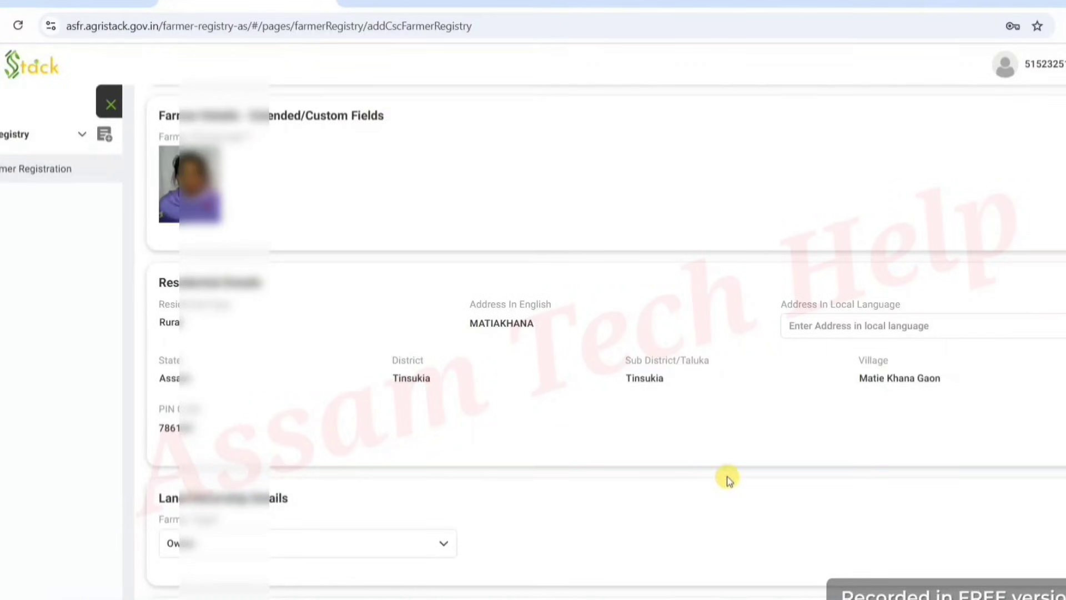
{"action": "scroll", "coordinate": [733, 485], "scroll_direction": "down", "scroll_amount": 5}
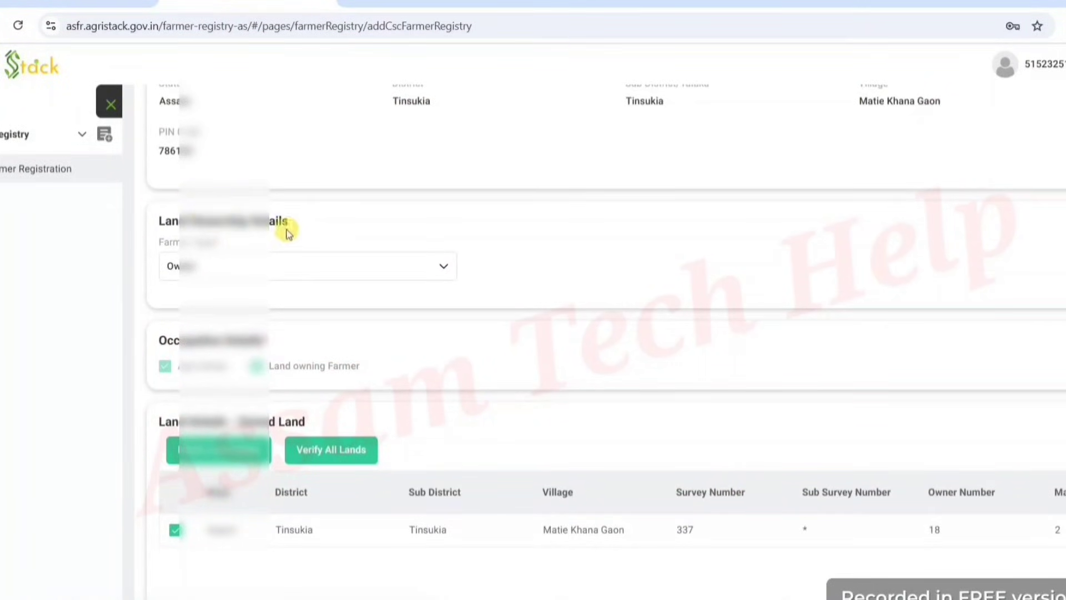
{"action": "left_click", "coordinate": [304, 265]}
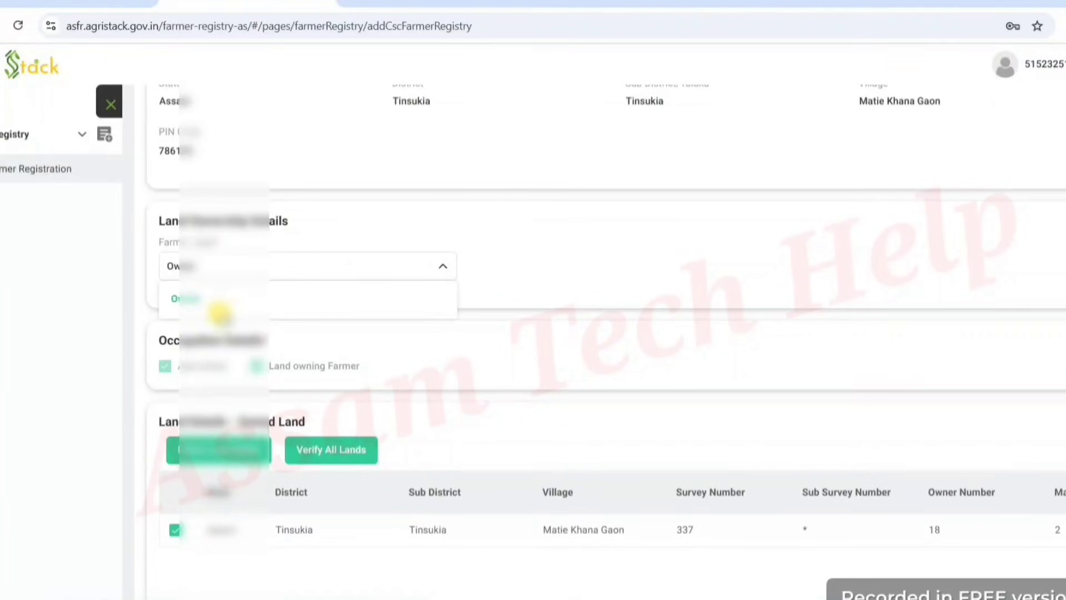
{"action": "left_click", "coordinate": [575, 270]}
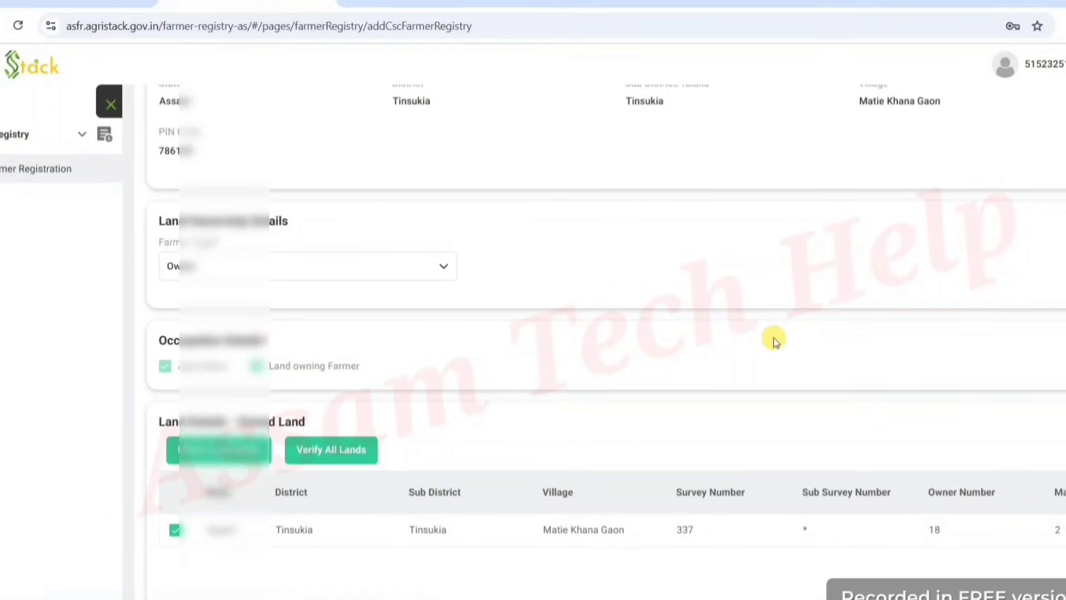
Step: Accept the farmer consent and operator declaration at the end of the registration form, and save the registration with Revenue as the approving department
{"action": "scroll", "coordinate": [795, 294], "scroll_direction": "down", "scroll_amount": 3}
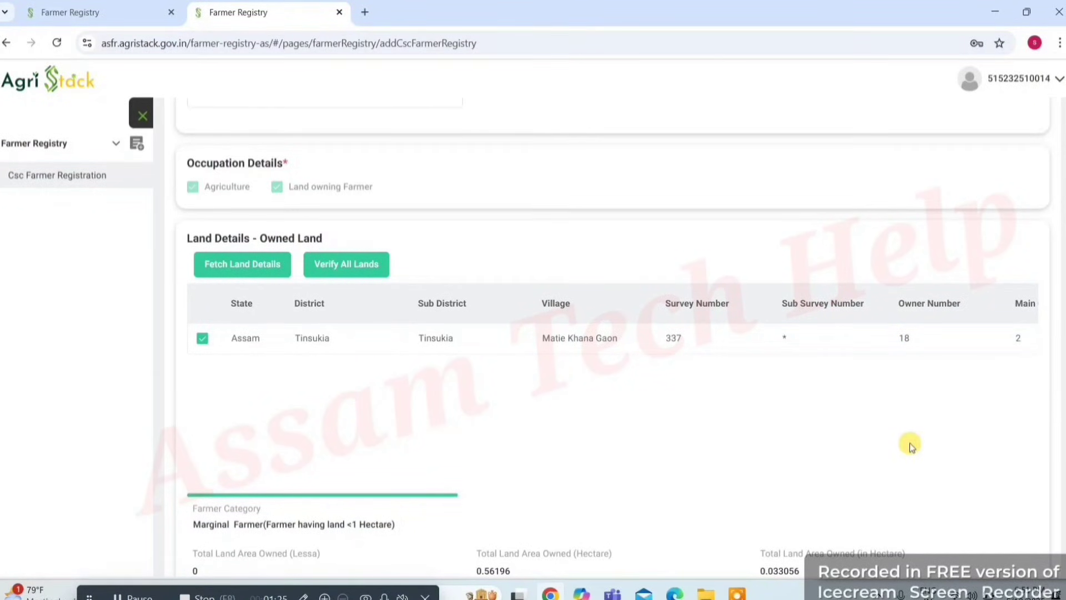
{"action": "scroll", "coordinate": [911, 446], "scroll_direction": "down", "scroll_amount": 2}
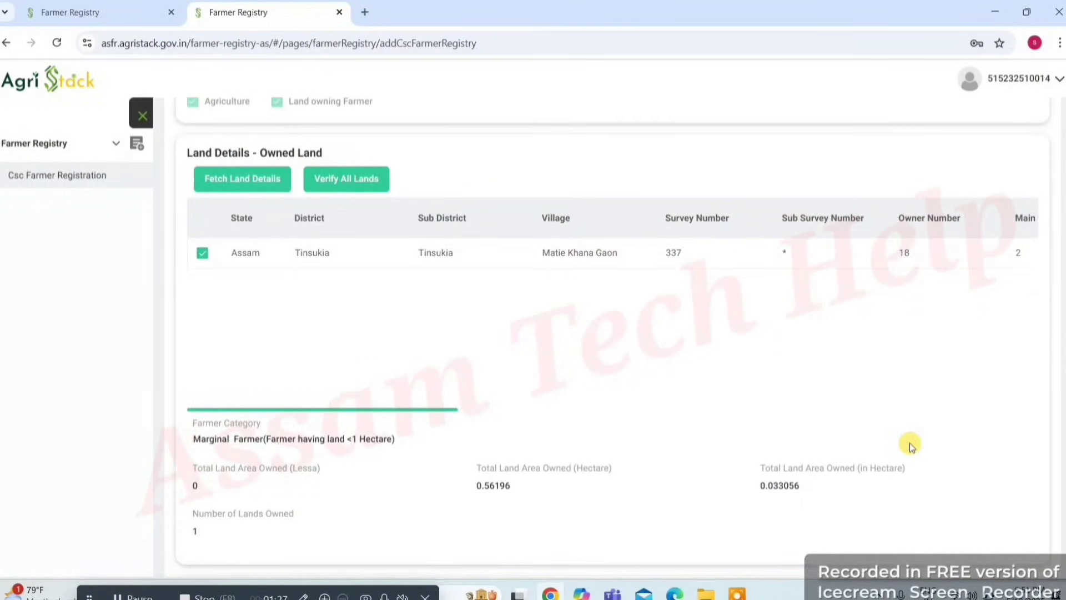
{"action": "scroll", "coordinate": [911, 446], "scroll_direction": "down", "scroll_amount": 4}
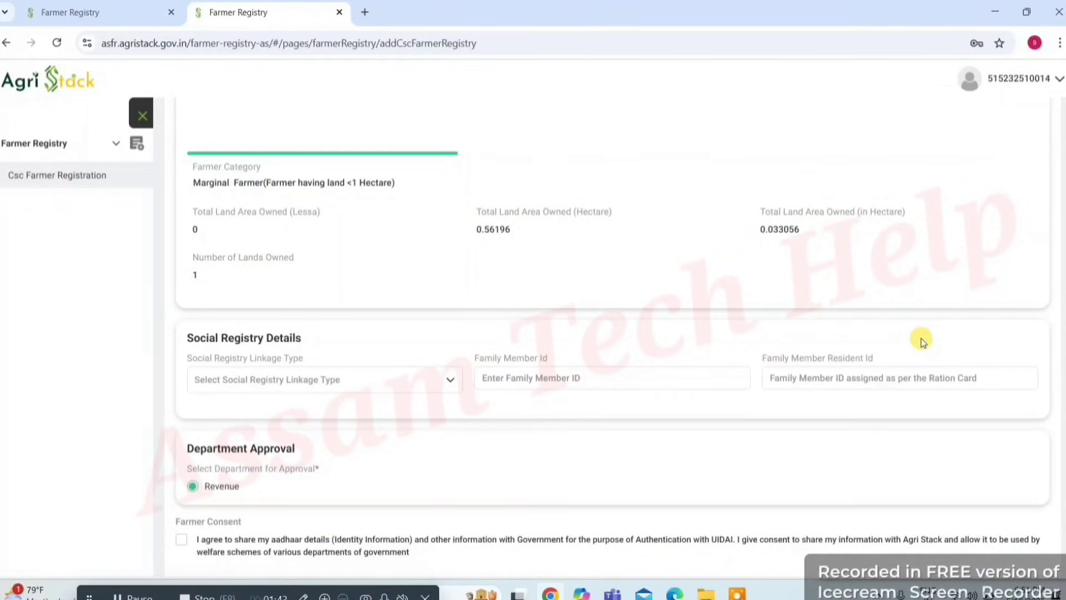
{"action": "scroll", "coordinate": [922, 341], "scroll_direction": "down", "scroll_amount": 2}
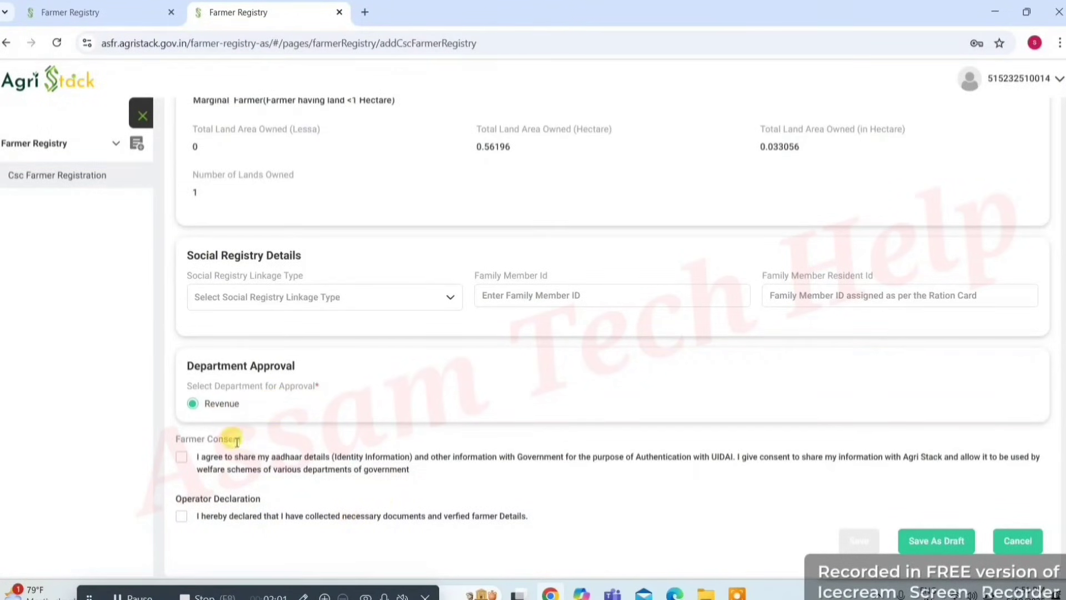
{"action": "left_click", "coordinate": [185, 459]}
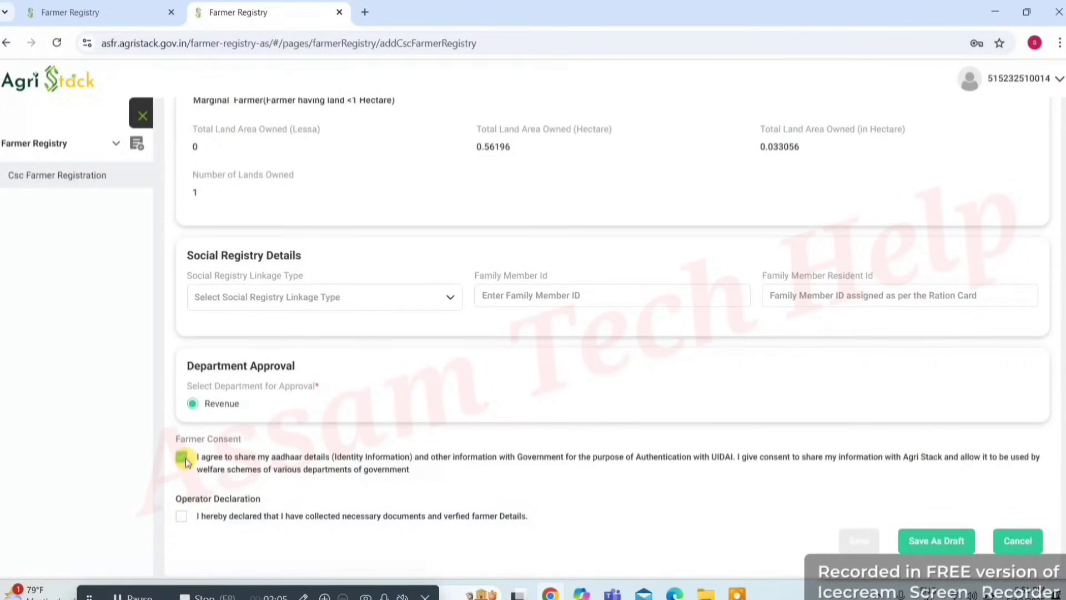
{"action": "left_click", "coordinate": [182, 520]}
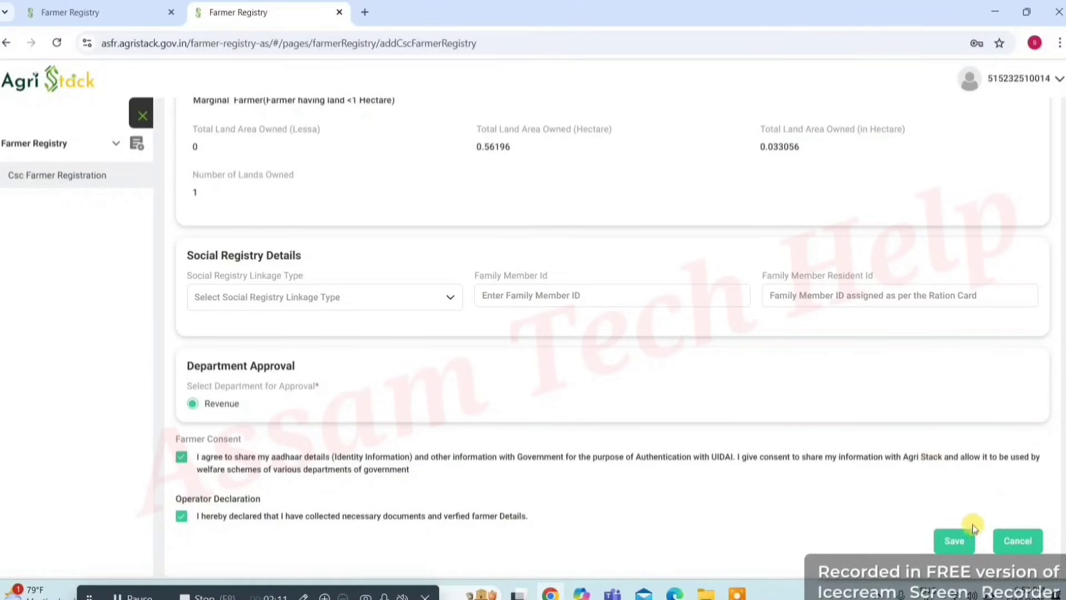
{"action": "left_click", "coordinate": [956, 541]}
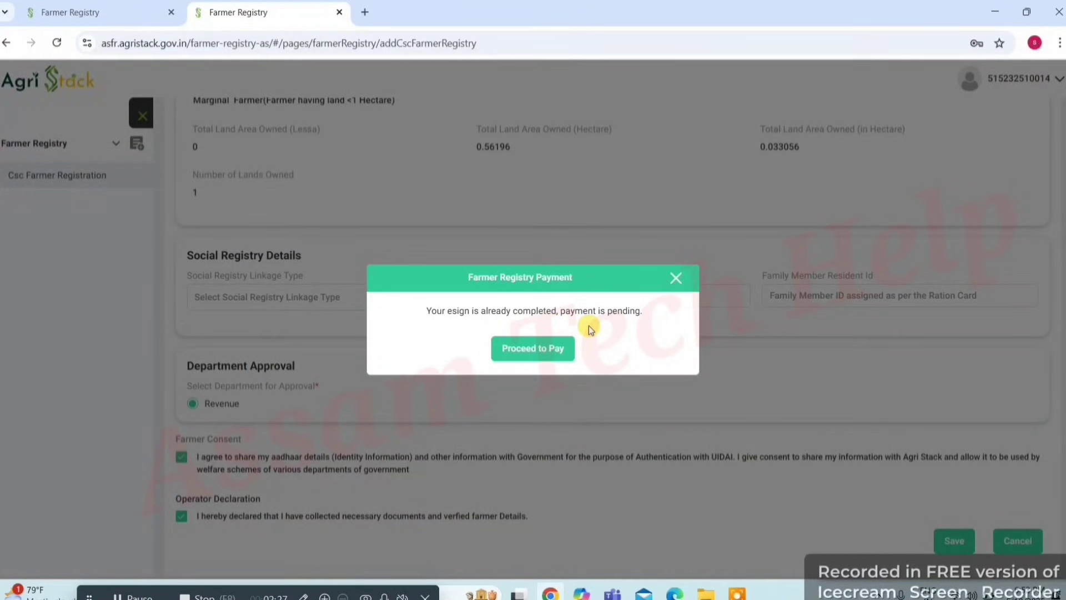
Step: Proceed to the registration payment and validate the CSC wallet login with the account password
{"action": "left_click", "coordinate": [550, 352]}
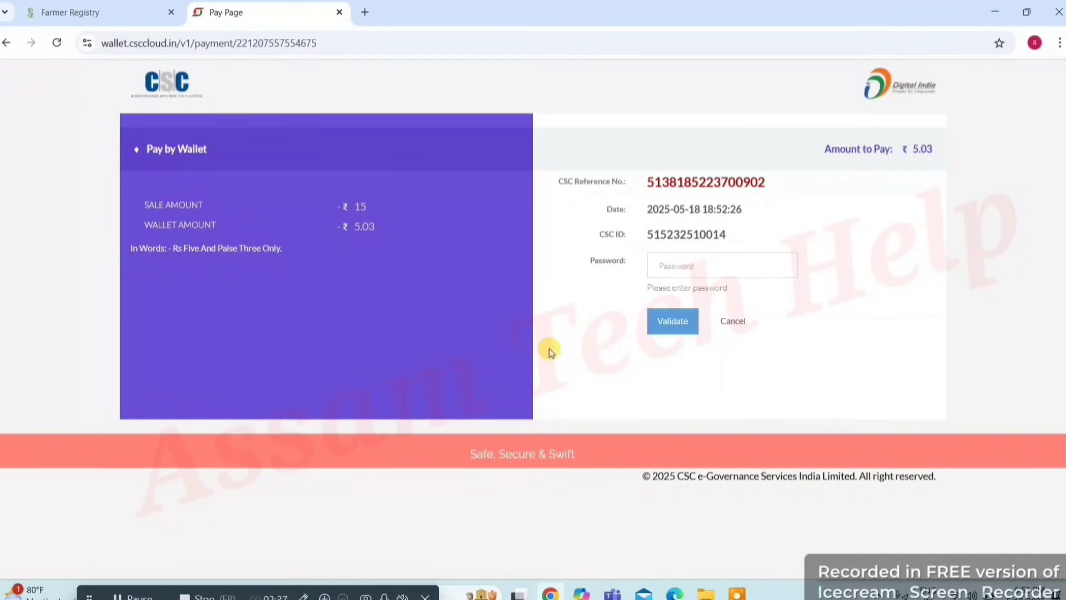
{"action": "left_click", "coordinate": [690, 271]}
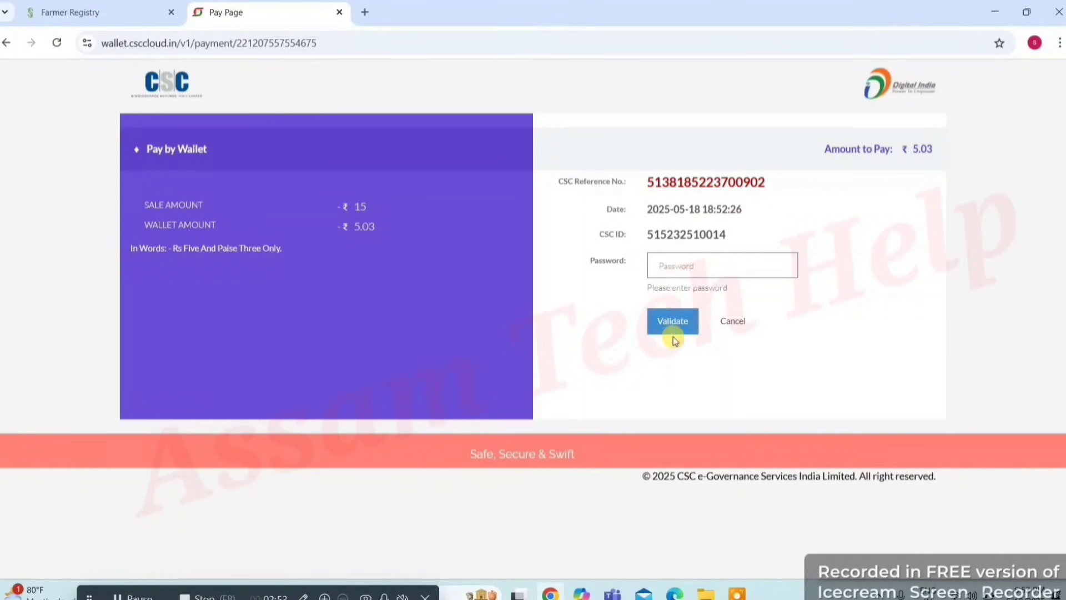
{"action": "left_click", "coordinate": [152, 596]}
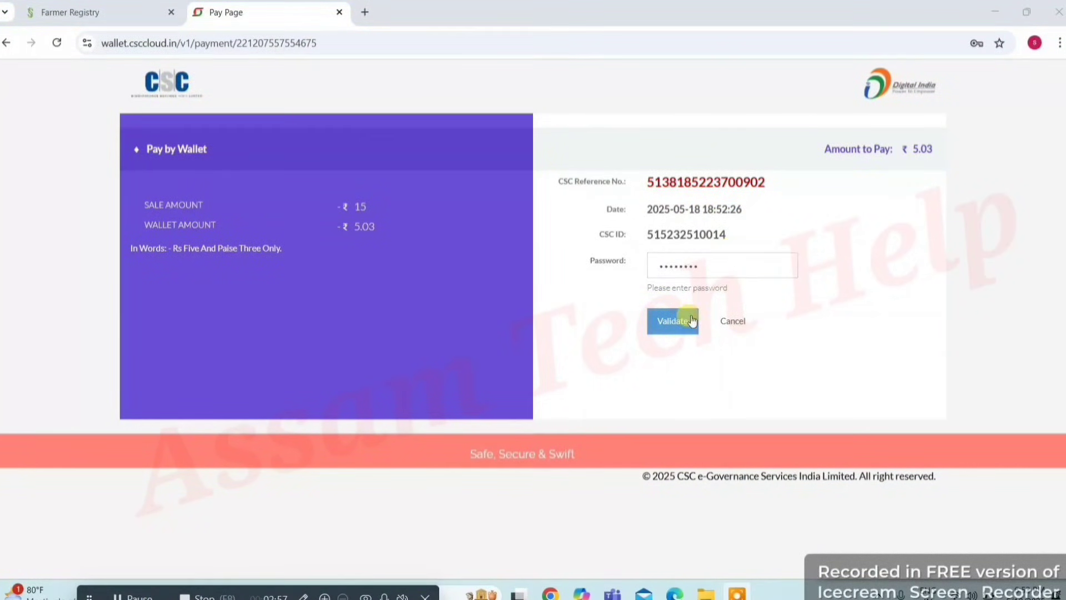
{"action": "left_click", "coordinate": [688, 322]}
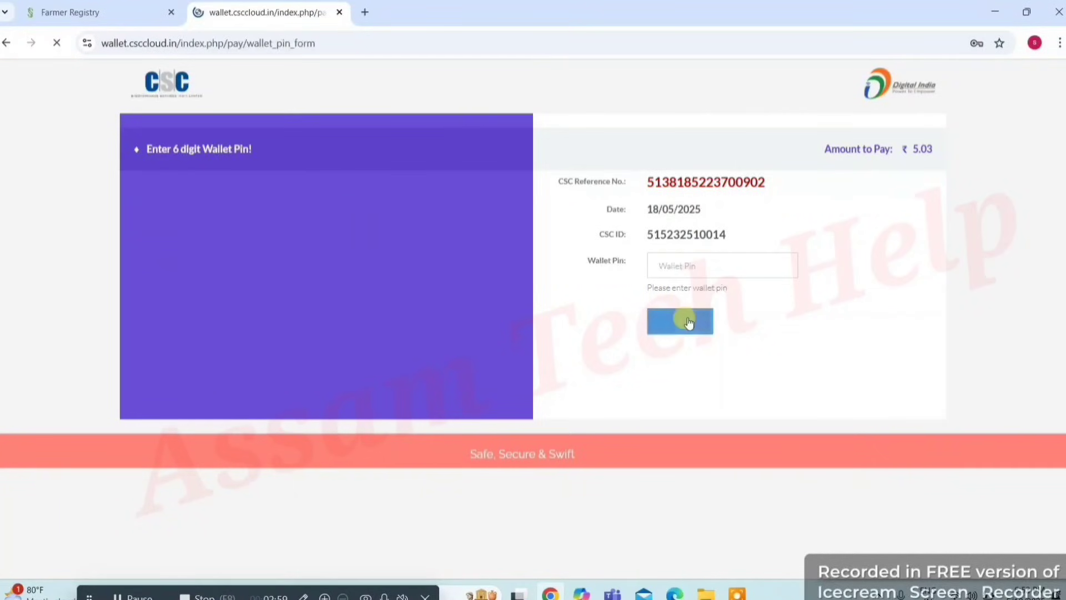
Step: Enter the wallet PIN and pay the ₹5.03 registration fee
{"action": "left_click", "coordinate": [729, 267]}
{"action": "type", "text": "****"}
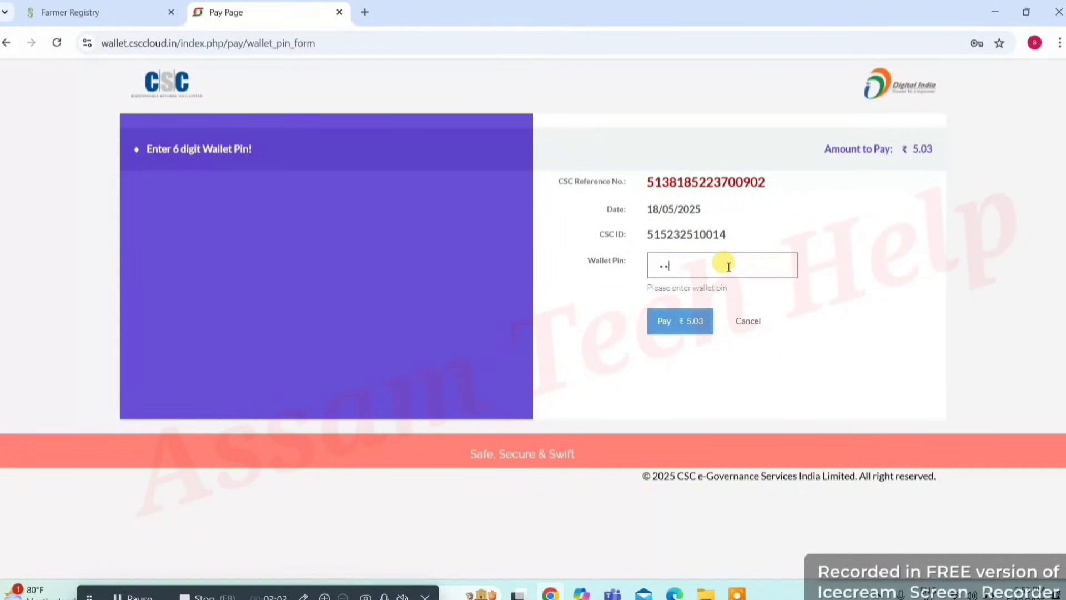
{"action": "type", "text": "*"}
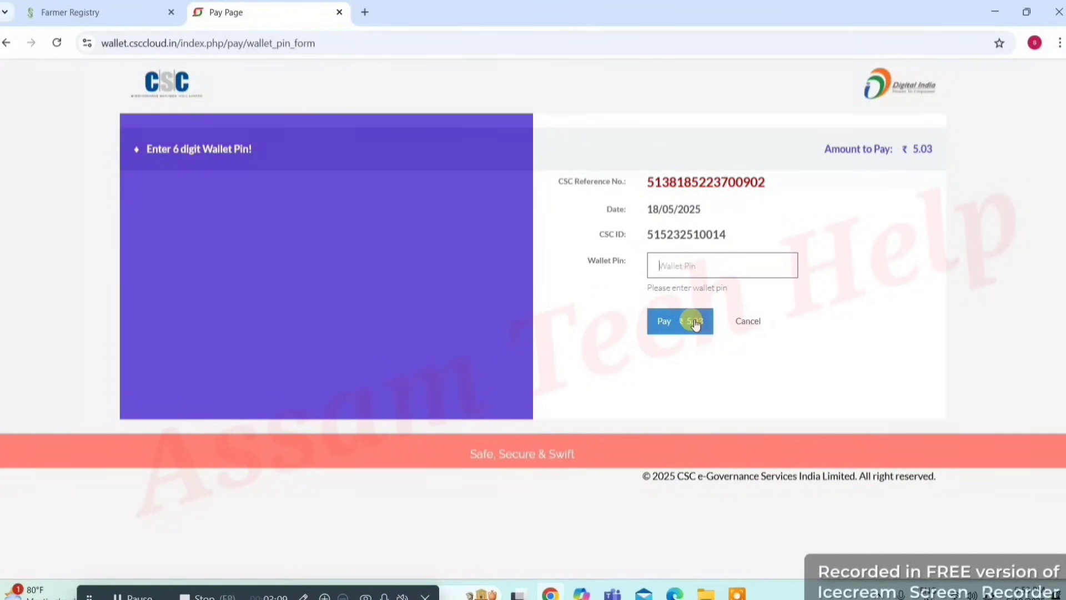
{"action": "type", "text": "******"}
{"action": "left_click", "coordinate": [678, 325]}
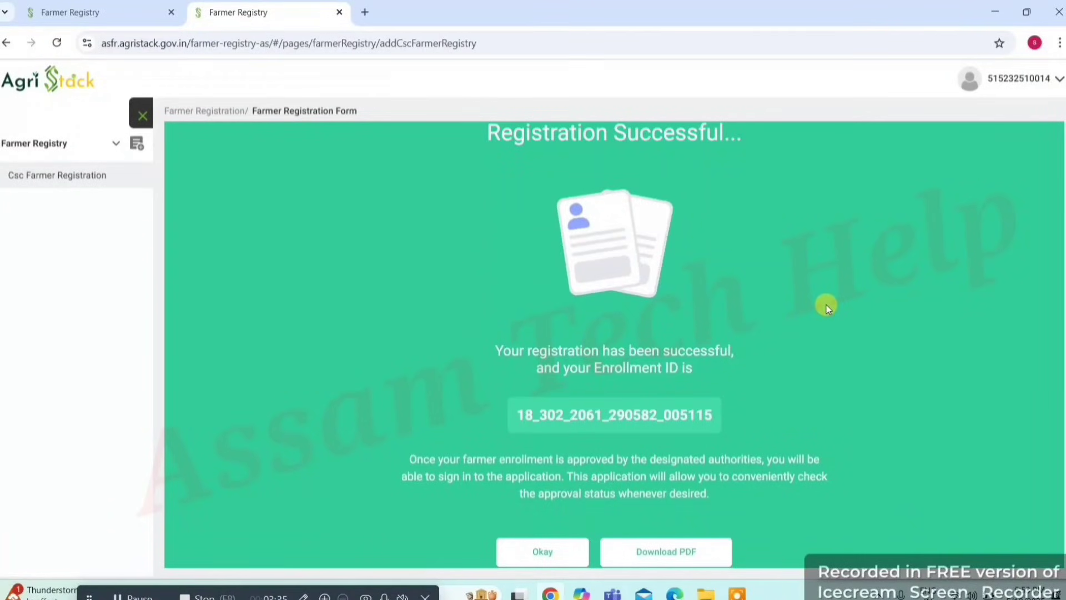
Step: Download the completed farmer registration form and save all its pages as a PDF
{"action": "left_click", "coordinate": [660, 555]}
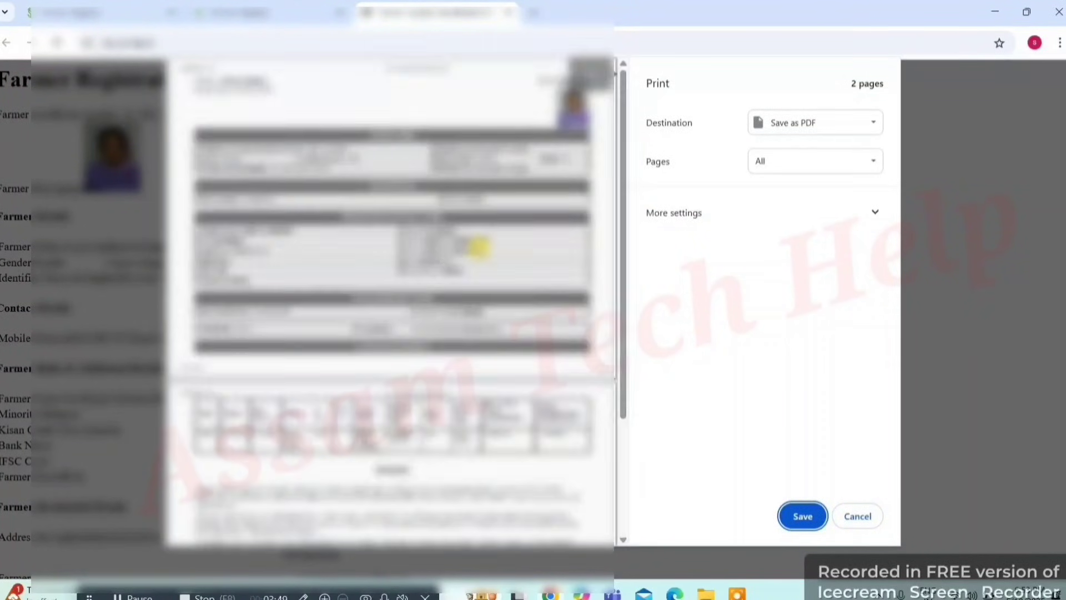
{"action": "left_click", "coordinate": [797, 514]}
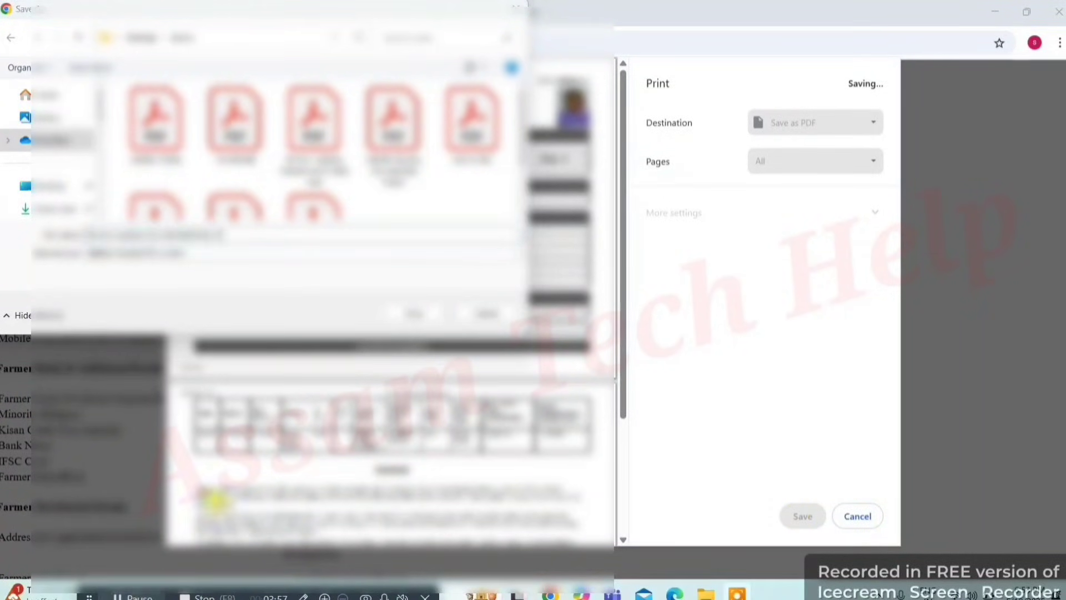
{"action": "left_click", "coordinate": [418, 312]}
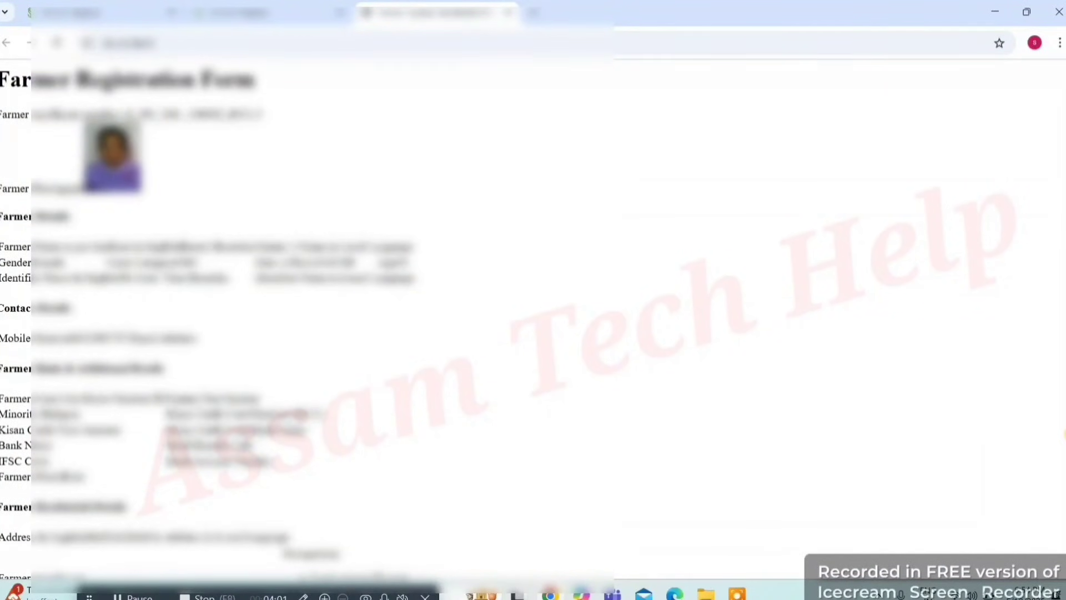
Step: Look over the downloaded registration form page and close it, and acknowledge the registration success message
{"action": "scroll", "coordinate": [1004, 442], "scroll_direction": "down", "scroll_amount": 8}
{"action": "scroll", "coordinate": [1000, 195], "scroll_direction": "up", "scroll_amount": 8}
{"action": "left_click", "coordinate": [313, 3]}
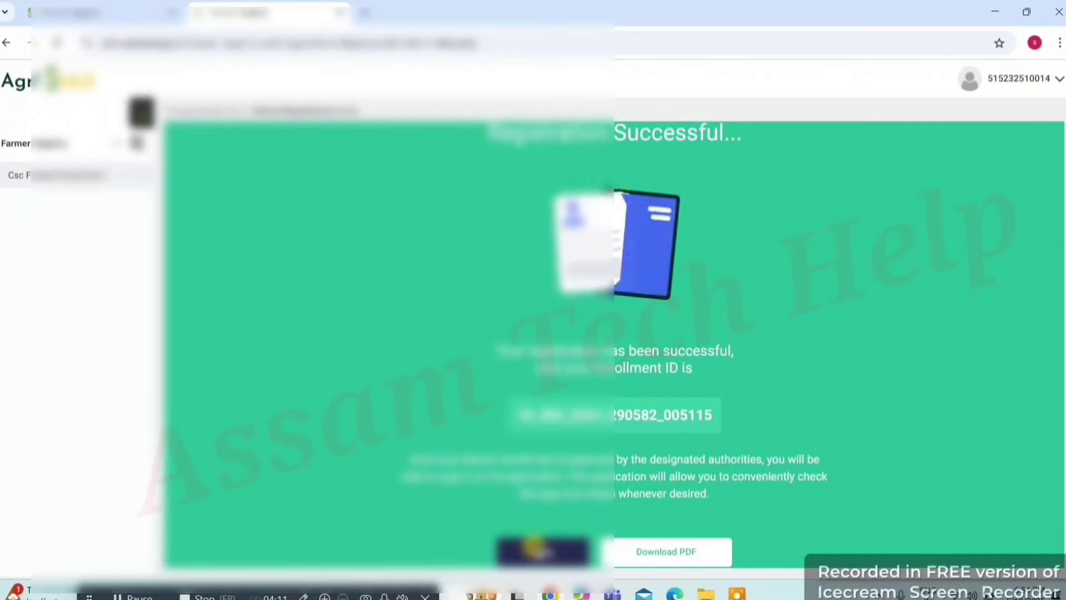
{"action": "left_click", "coordinate": [541, 551]}
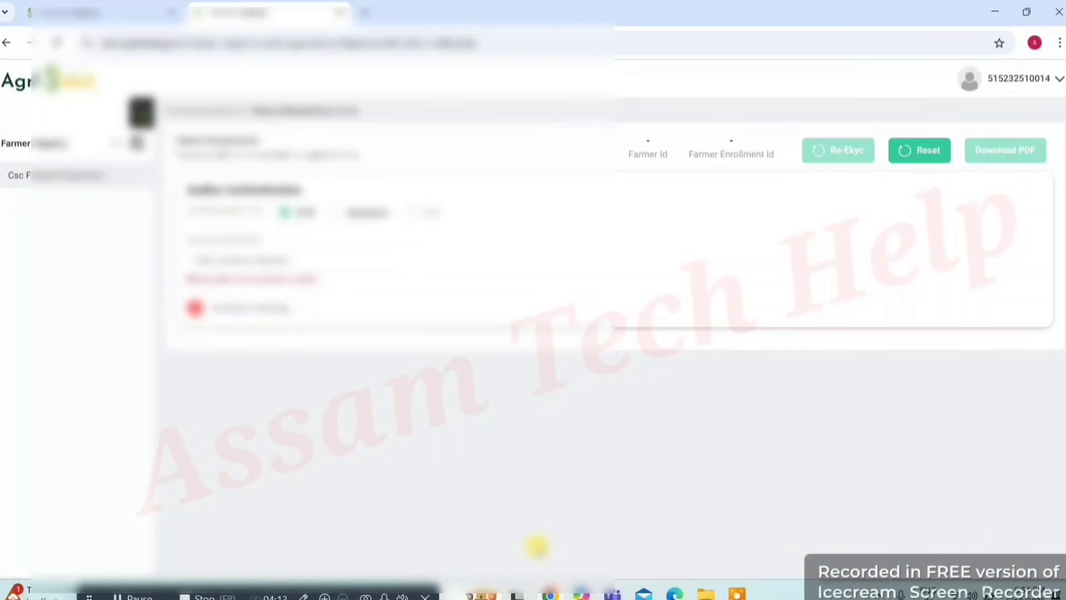